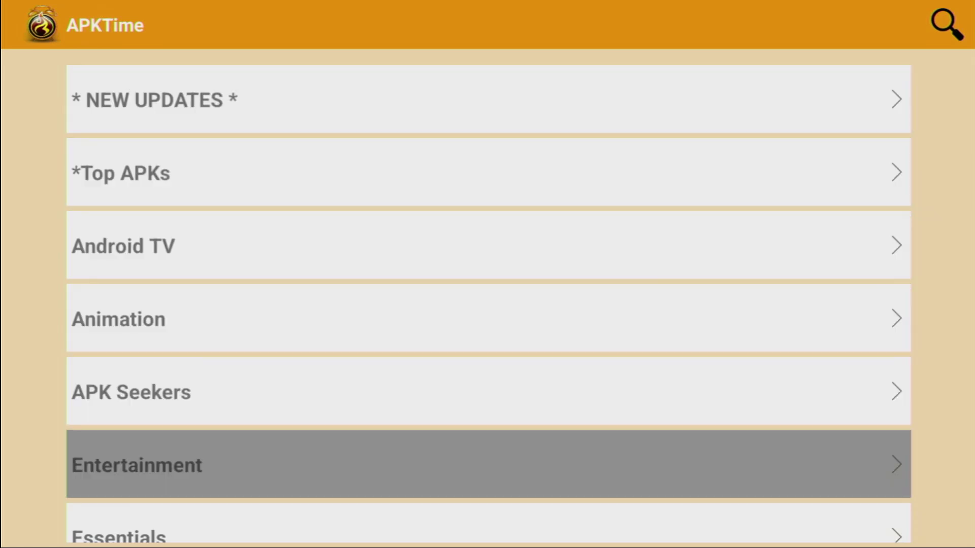
Look through the app category list in APKTime, from New Updates down to Players n Browsers
{"action": "key", "text": "Down"}
{"action": "key", "text": "Down"}
{"action": "key", "text": "Down"}
{"action": "key", "text": "Down"}
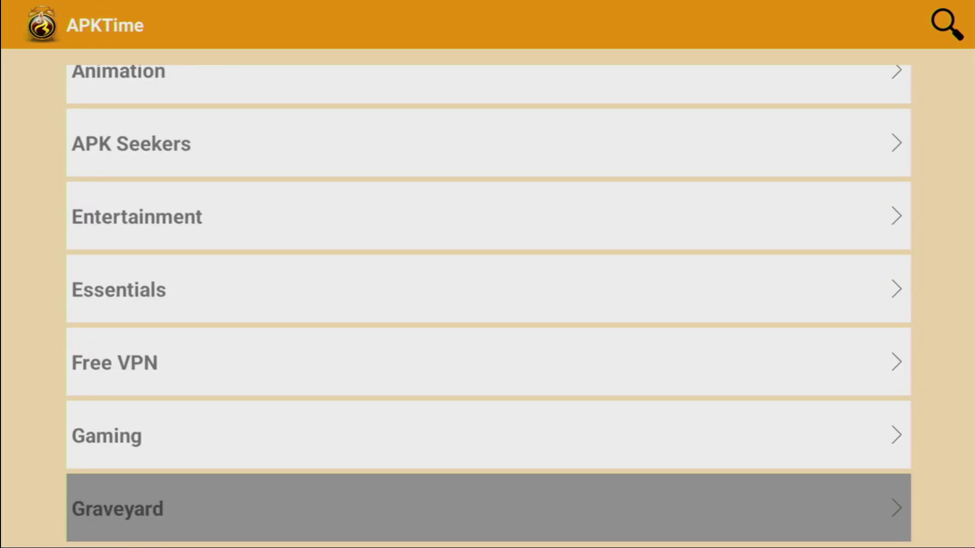
{"action": "key", "text": "Down"}
{"action": "key", "text": "Down"}
{"action": "key", "text": "Down"}
{"action": "key", "text": "Down"}
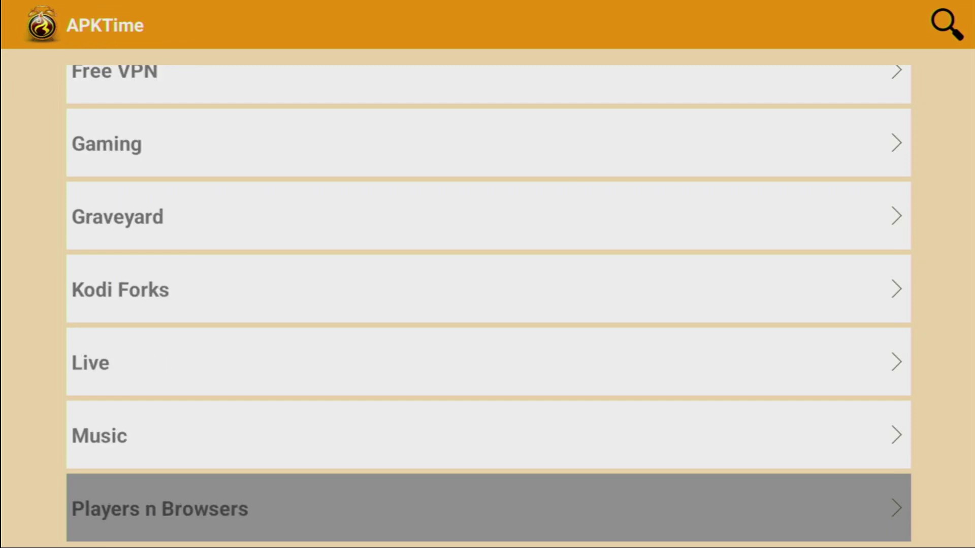
{"action": "key", "text": "Up"}
{"action": "key", "text": "Up"}
{"action": "key", "text": "Up"}
{"action": "key", "text": "Up"}
{"action": "key", "text": "Up"}
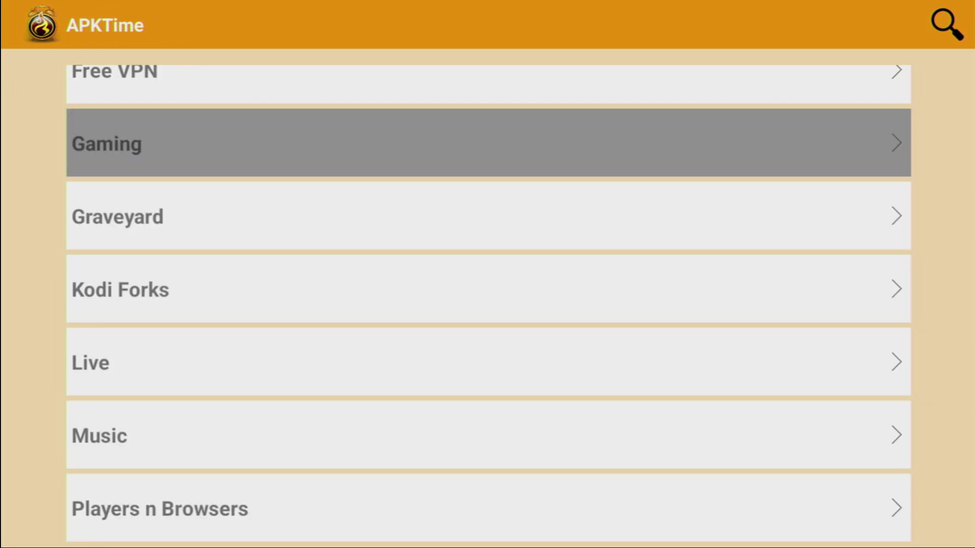
{"action": "key", "text": "Up"}
{"action": "key", "text": "Up"}
{"action": "key", "text": "Up"}
{"action": "key", "text": "Up"}
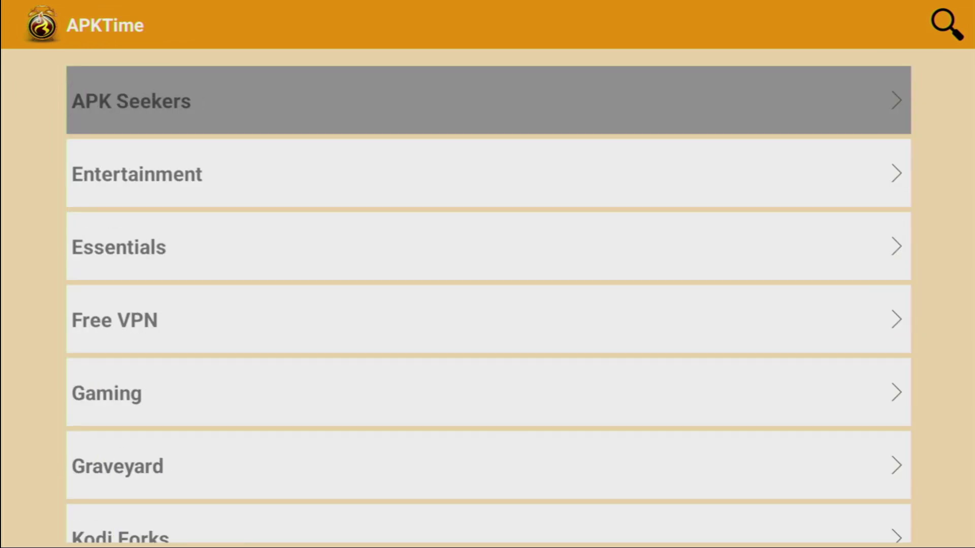
{"action": "key", "text": "Up"}
{"action": "key", "text": "Up"}
{"action": "key", "text": "Up"}
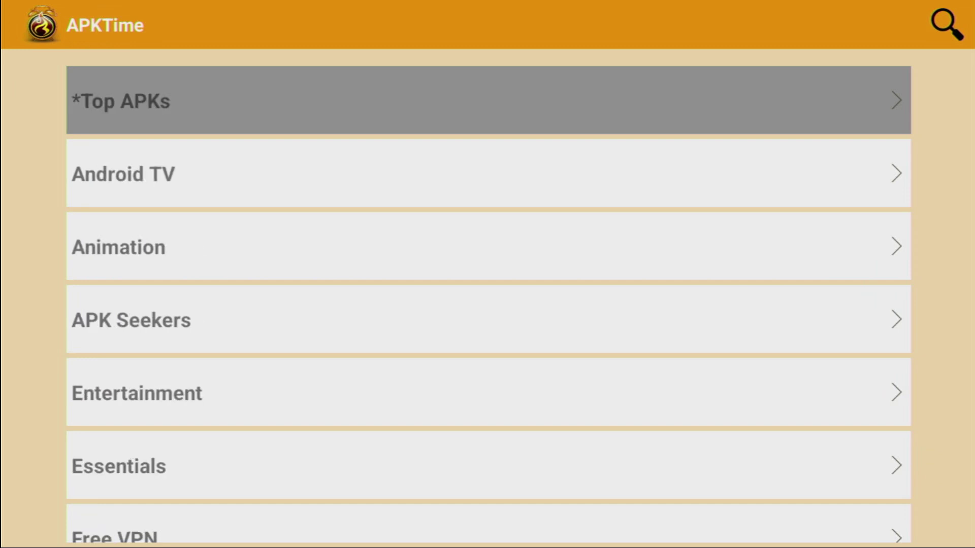
{"action": "key", "text": "Up"}
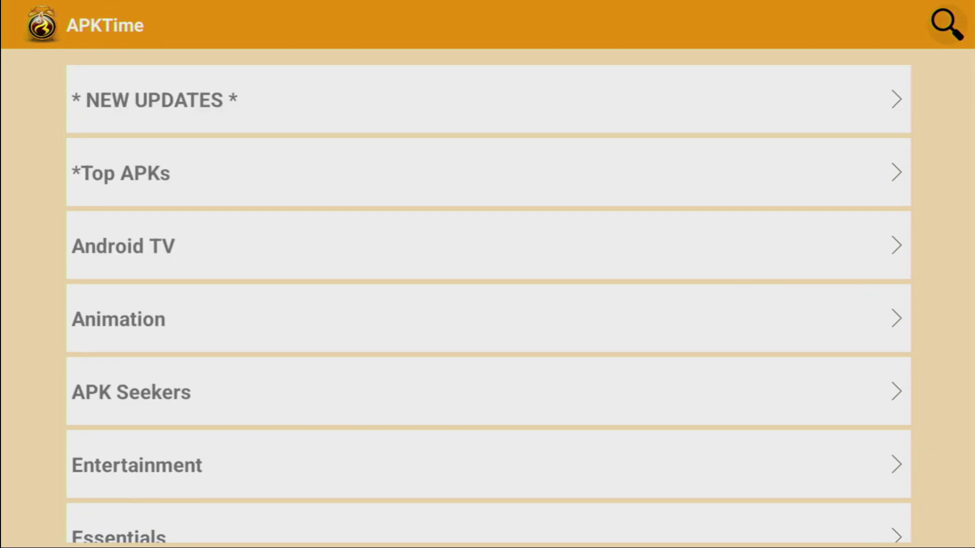
{"action": "key", "text": "Down"}
{"action": "key", "text": "Down"}
{"action": "key", "text": "Down"}
{"action": "key", "text": "Down"}
{"action": "key", "text": "Down"}
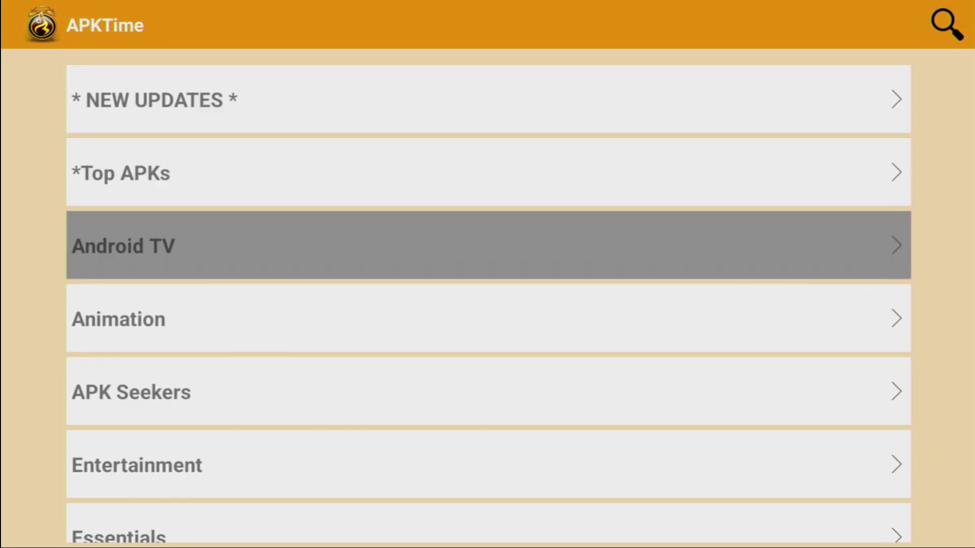
{"action": "key", "text": "Down"}
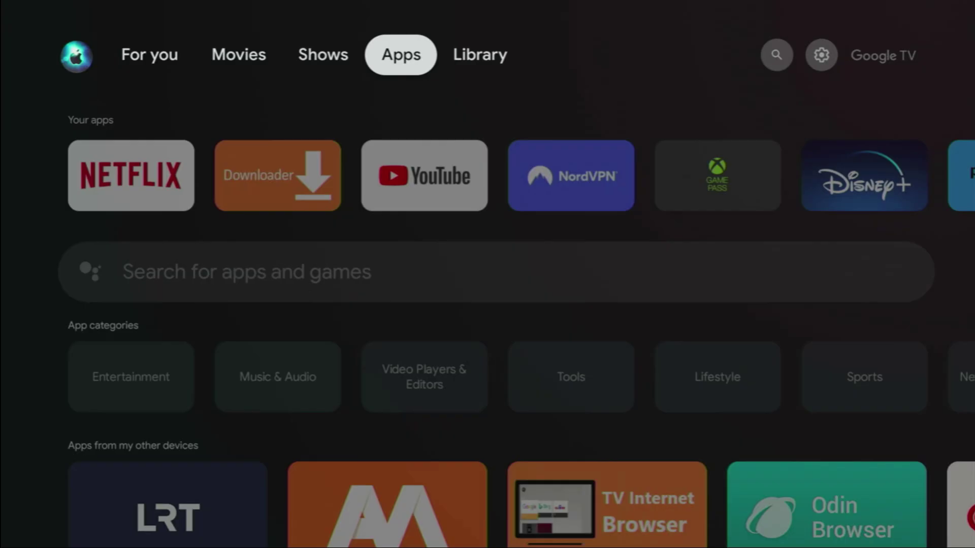
Search for apps and games with the term "downloader" from the Google TV Apps page
{"action": "key", "text": "Down"}
{"action": "key", "text": "Right"}
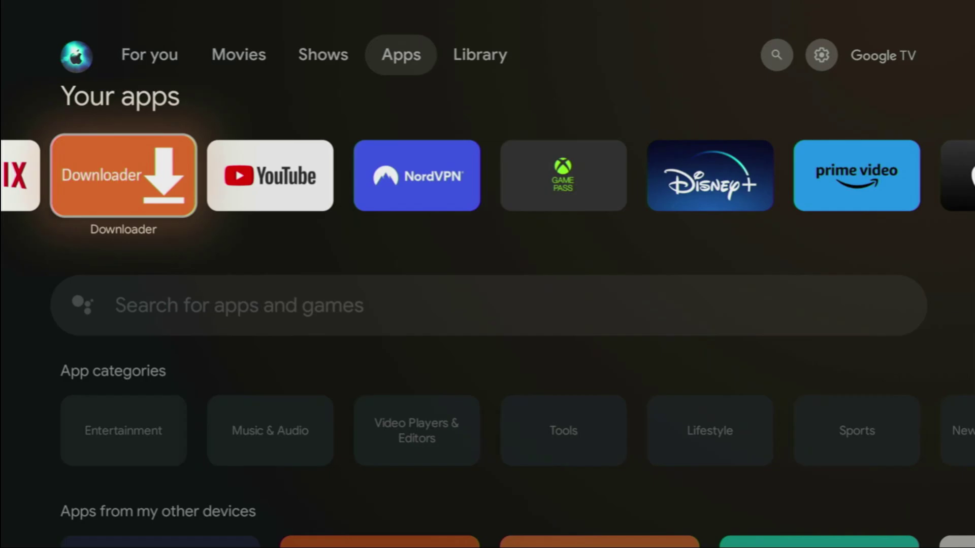
{"action": "key", "text": "Down"}
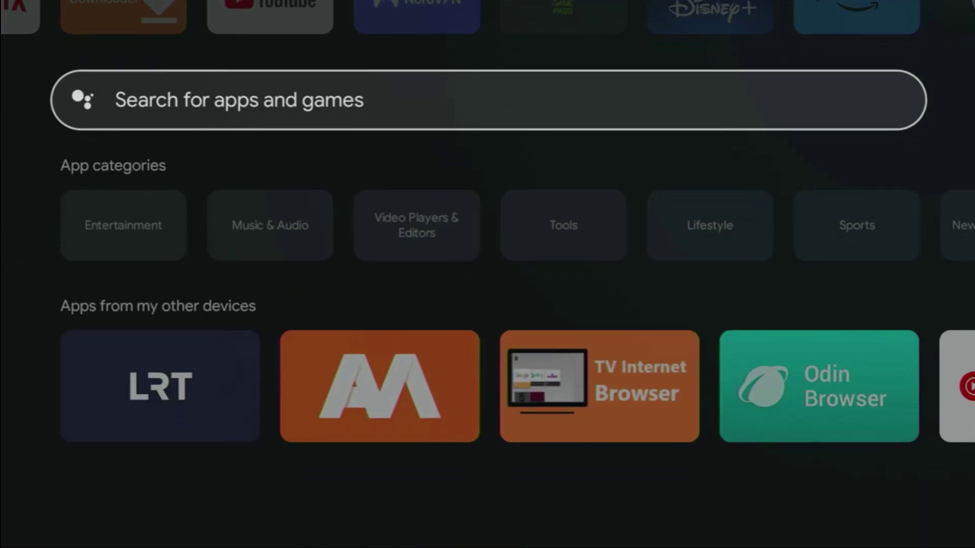
{"action": "key", "text": "Return"}
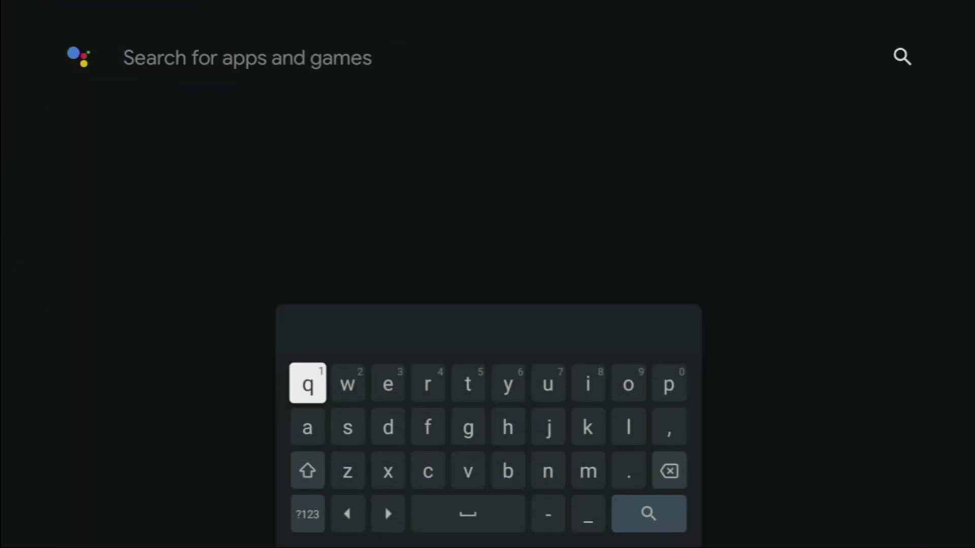
{"action": "key", "text": "Down"}
{"action": "key", "text": "Right"}
{"action": "key", "text": "Right"}
{"action": "key", "text": "Return"}
{"action": "key", "text": "Up"}
{"action": "key", "text": "Right"}
{"action": "key", "text": "Right"}
{"action": "key", "text": "Right"}
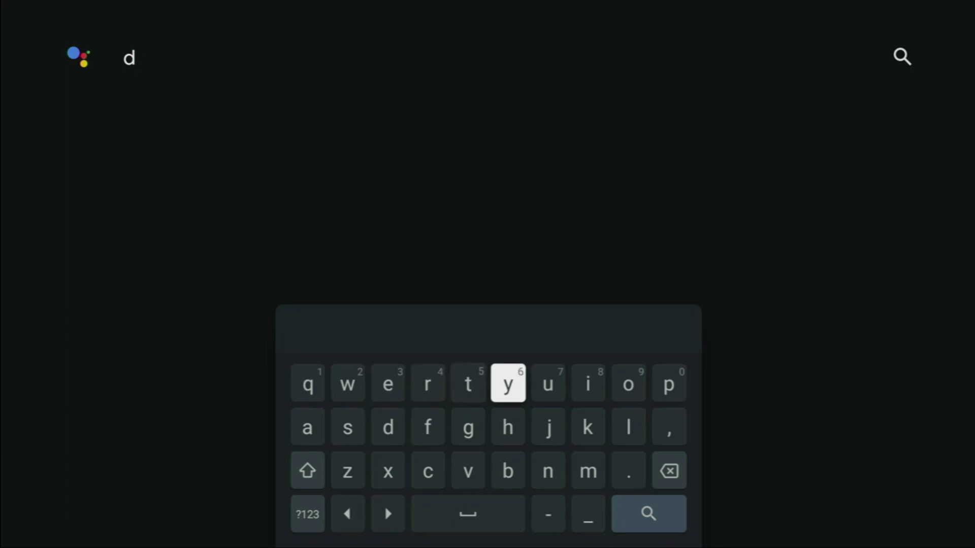
{"action": "key", "text": "Right"}
{"action": "key", "text": "Right"}
{"action": "key", "text": "Right"}
{"action": "key", "text": "Return"}
{"action": "key", "text": "Left"}
{"action": "key", "text": "Left"}
{"action": "key", "text": "Left"}
{"action": "key", "text": "Left"}
{"action": "key", "text": "Left"}
{"action": "type", "text": "wnloade"}
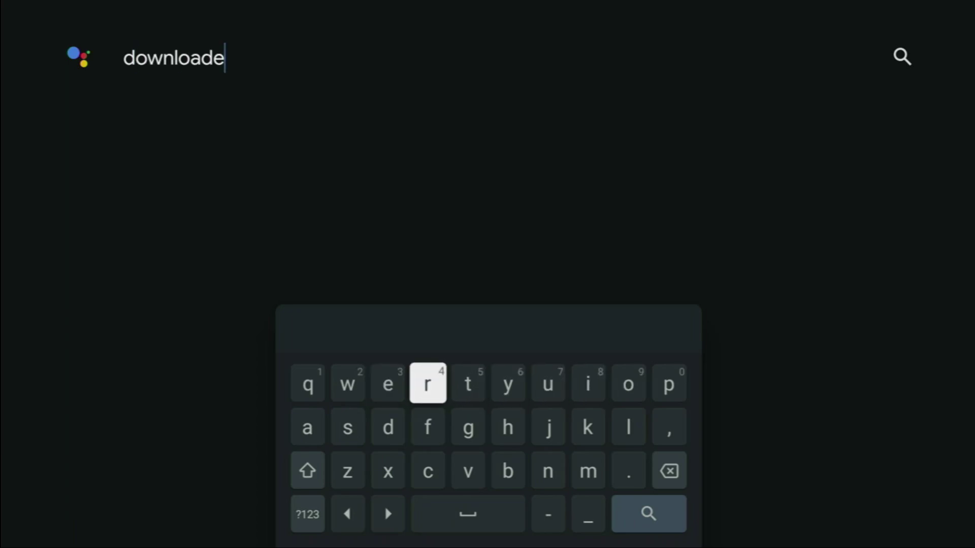
{"action": "key", "text": "Down"}
{"action": "key", "text": "Up"}
{"action": "key", "text": "Return"}
Locate Downloader by AFTVnews among the app search results and return to the row of installed apps
{"action": "key", "text": "Down"}
{"action": "key", "text": "Down"}
{"action": "key", "text": "Down"}
{"action": "key", "text": "Right"}
{"action": "key", "text": "Right"}
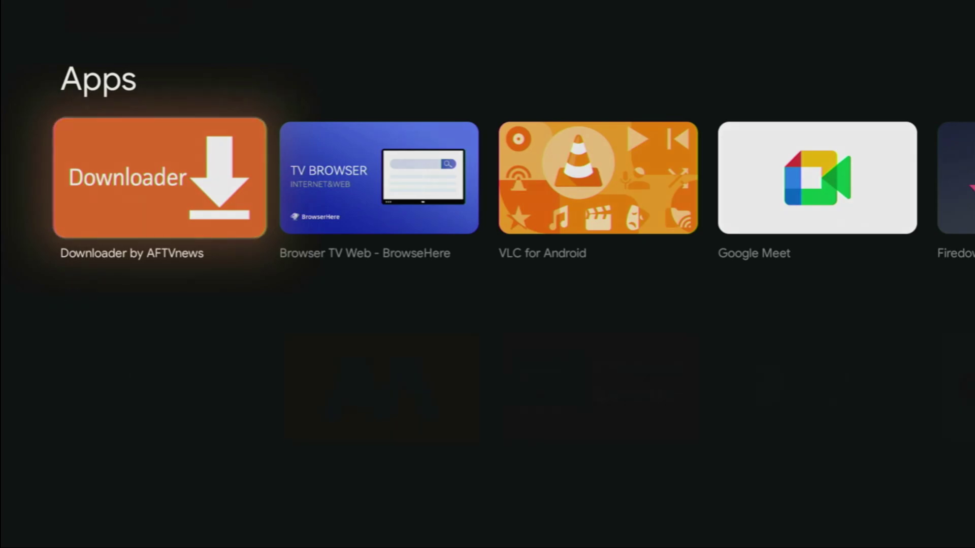
{"action": "key", "text": "Escape"}
{"action": "key", "text": "Up"}
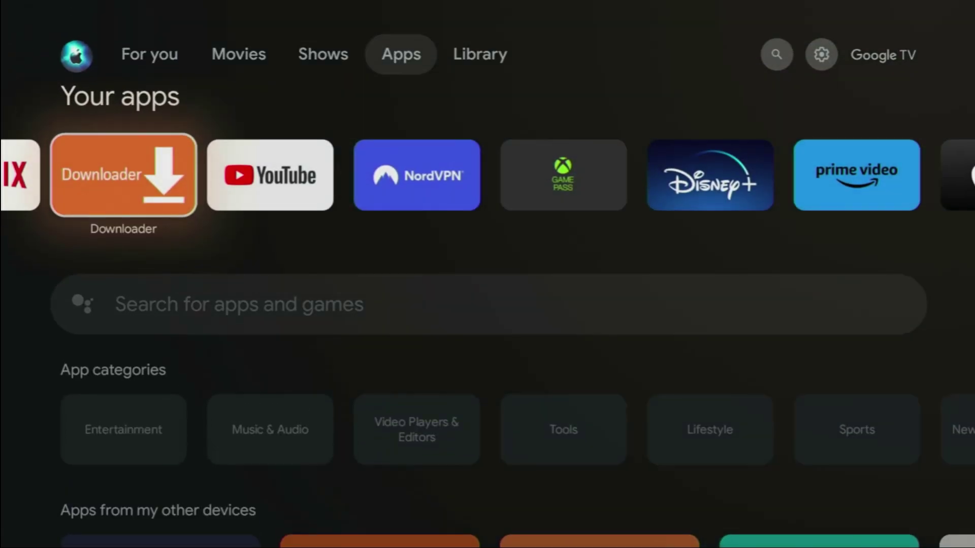
Open the About page in the System section of the device settings
{"action": "key", "text": "Up"}
{"action": "key", "text": "Right"}
{"action": "key", "text": "Right"}
{"action": "key", "text": "Right"}
{"action": "key", "text": "Return"}
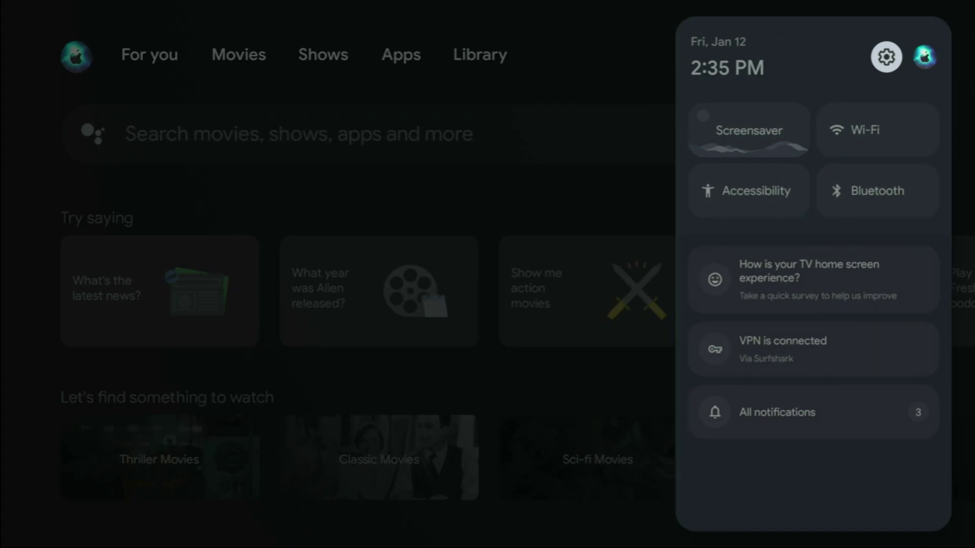
{"action": "key", "text": "Return"}
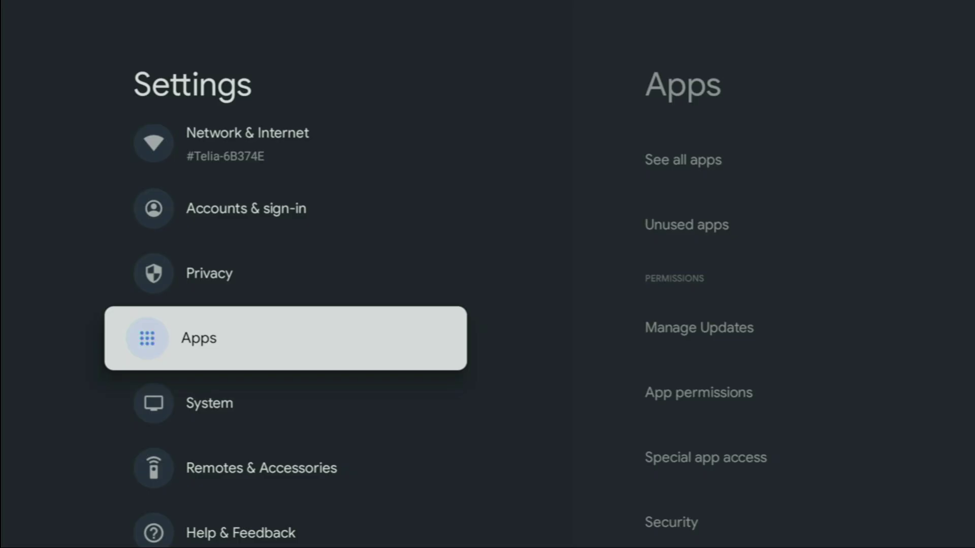
{"action": "key", "text": "Down"}
{"action": "key", "text": "Return"}
{"action": "key", "text": "Down"}
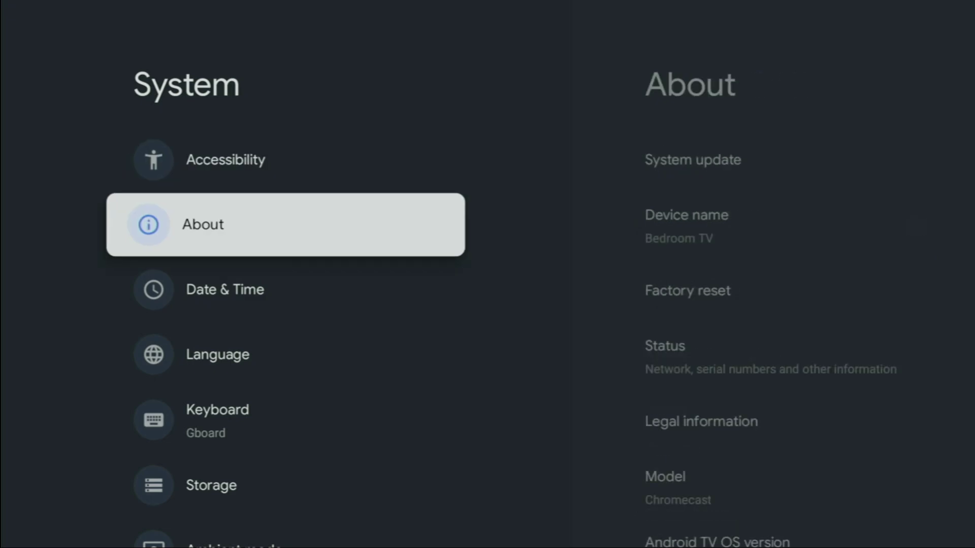
{"action": "key", "text": "Return"}
Activate the Android TV OS build entry on the About page and return to the System settings
{"action": "key", "text": "Down"}
{"action": "key", "text": "Down"}
{"action": "key", "text": "Down"}
{"action": "key", "text": "Down"}
{"action": "key", "text": "Down"}
{"action": "key", "text": "Down"}
{"action": "key", "text": "Down"}
{"action": "key", "text": "Down"}
{"action": "key", "text": "Down"}
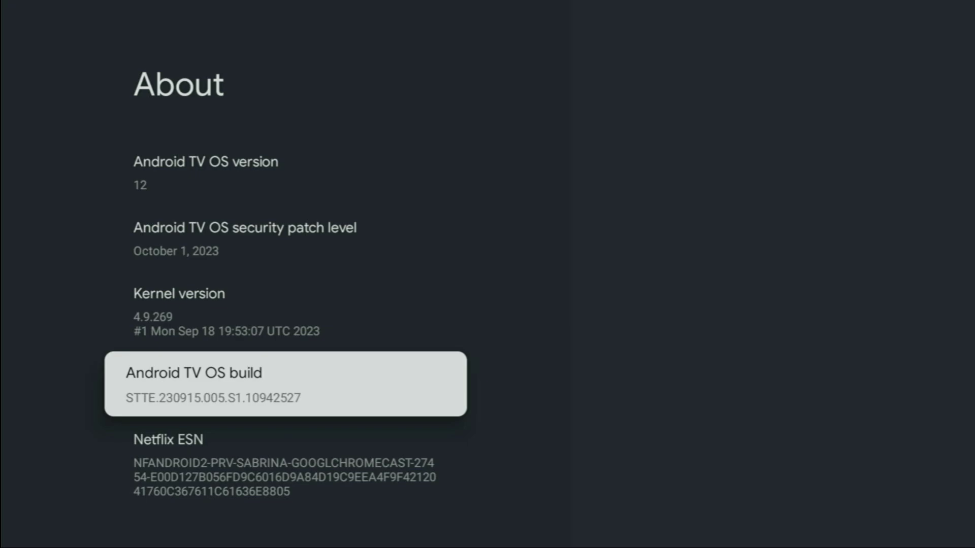
{"action": "key", "text": "Up"}
{"action": "key", "text": "Up"}
{"action": "key", "text": "Up"}
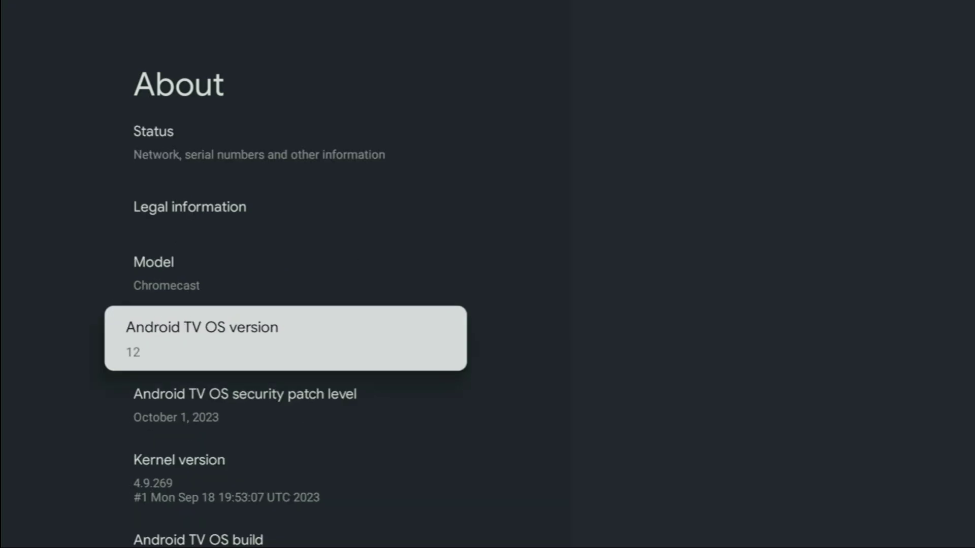
{"action": "key", "text": "Down"}
{"action": "key", "text": "Down"}
{"action": "key", "text": "Down"}
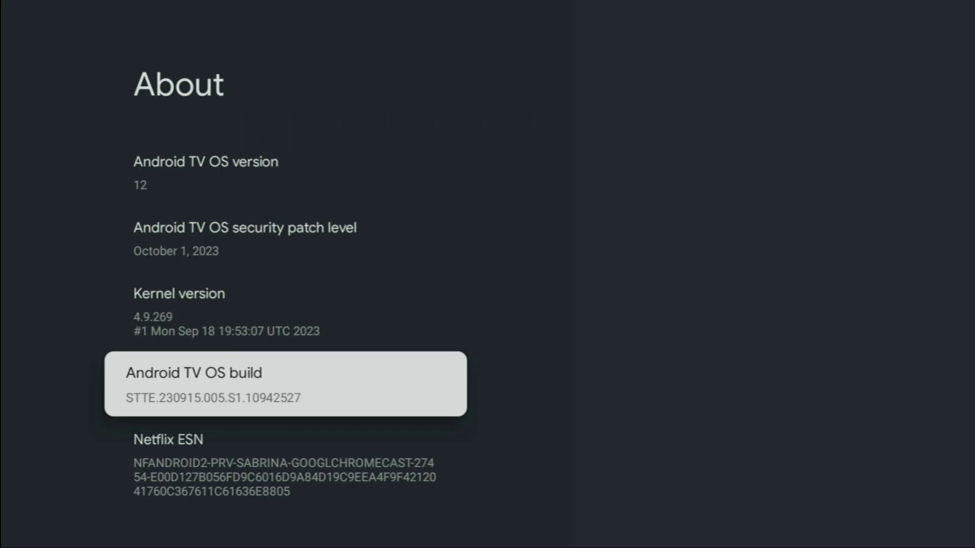
{"action": "key", "text": "Return"}
{"action": "key", "text": "Escape"}
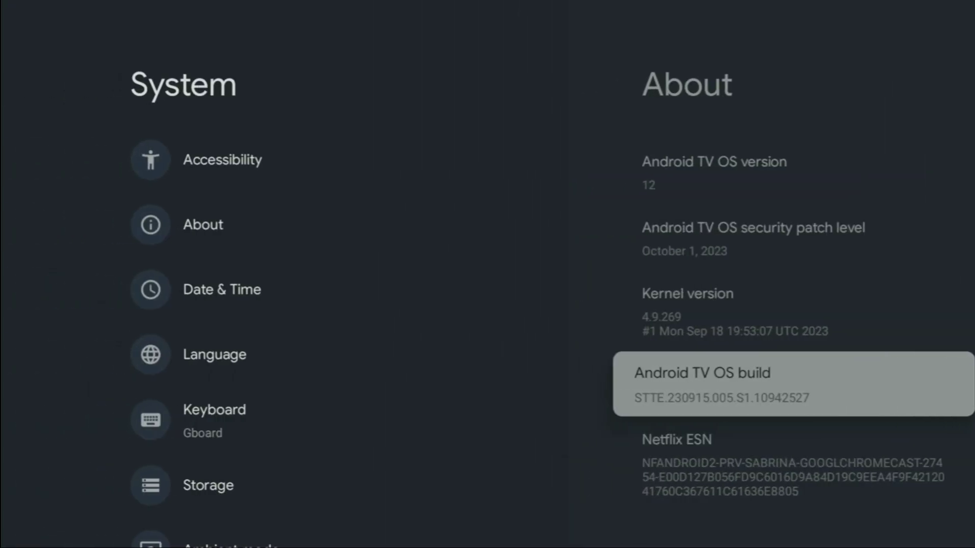
Open the Developer options page from the System settings
{"action": "key", "text": "Down"}
{"action": "key", "text": "Down"}
{"action": "key", "text": "Down"}
{"action": "key", "text": "Down"}
{"action": "key", "text": "Down"}
{"action": "key", "text": "Down"}
{"action": "key", "text": "Down"}
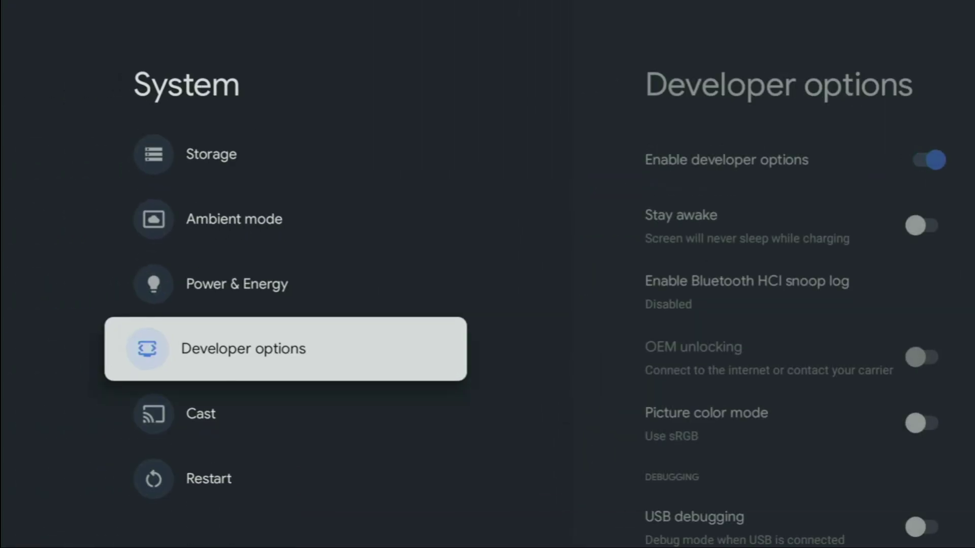
{"action": "key", "text": "Return"}
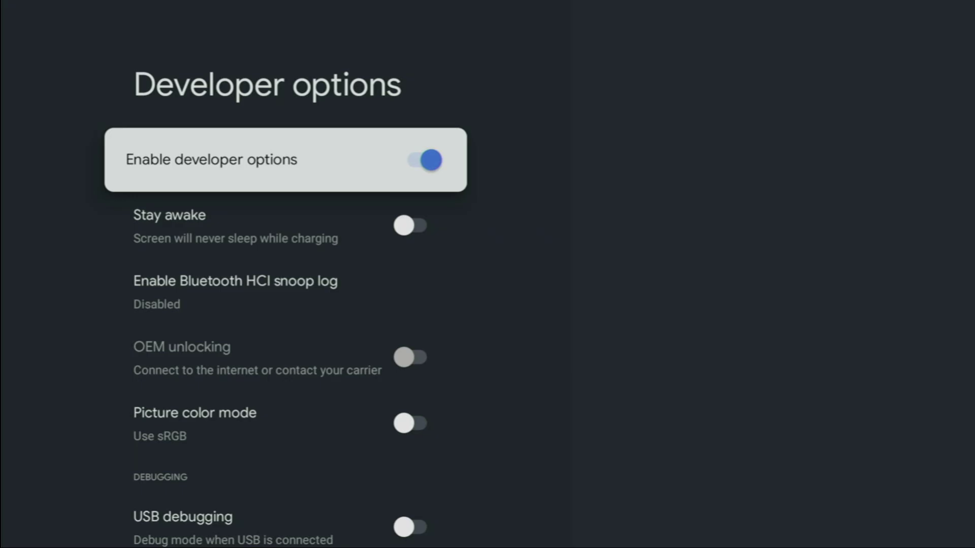
Return to the Google TV home screen and launch the NordVPN app
{"action": "key", "text": "Home"}
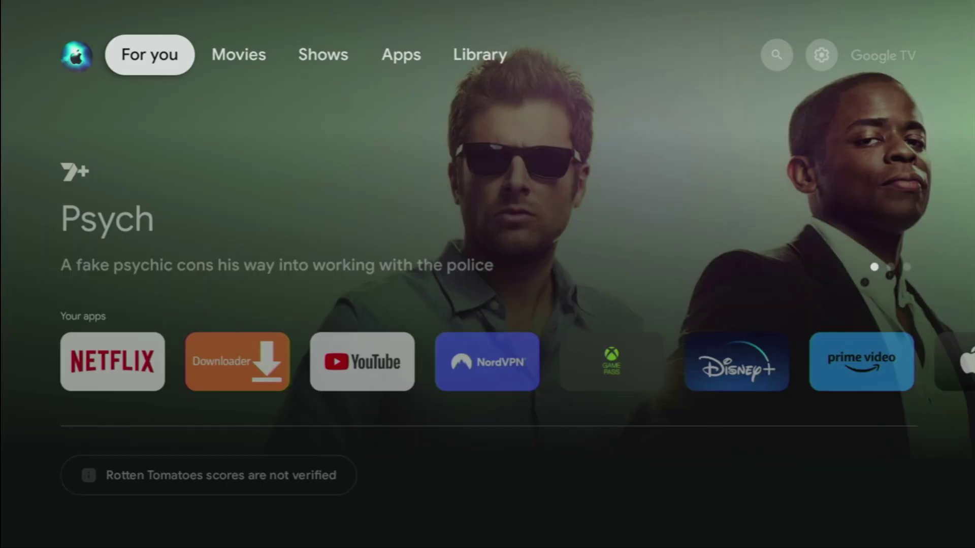
{"action": "key", "text": "Down"}
{"action": "key", "text": "Down"}
{"action": "key", "text": "Right"}
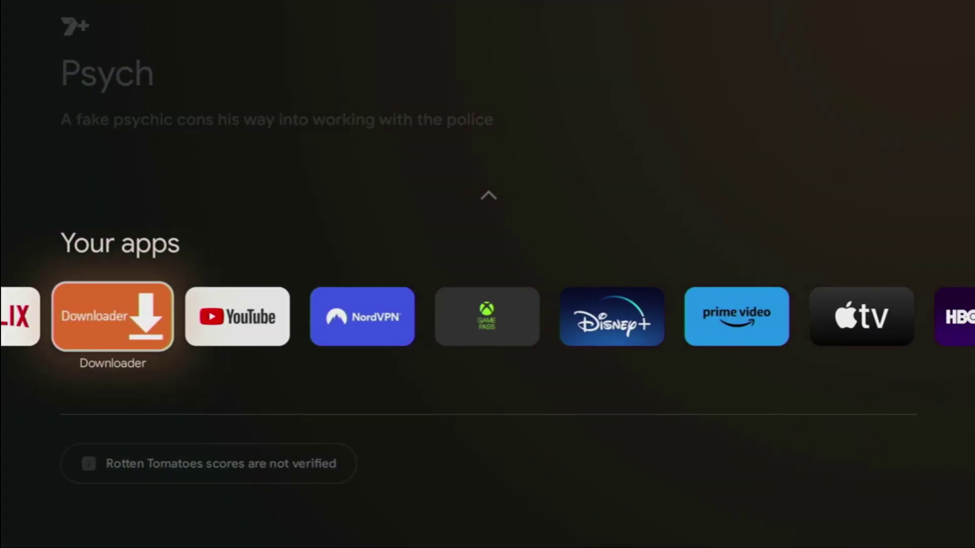
{"action": "key", "text": "Right"}
{"action": "key", "text": "Right"}
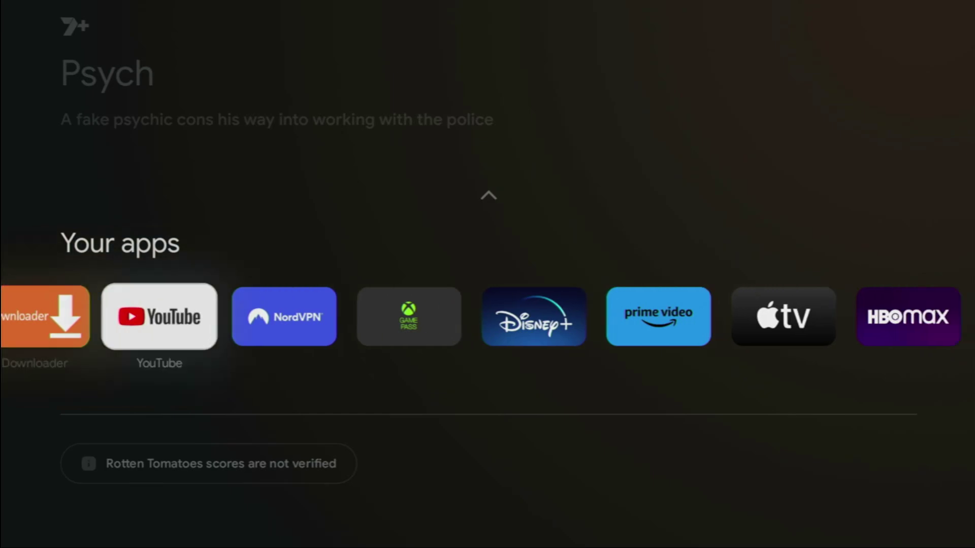
{"action": "key", "text": "Return"}
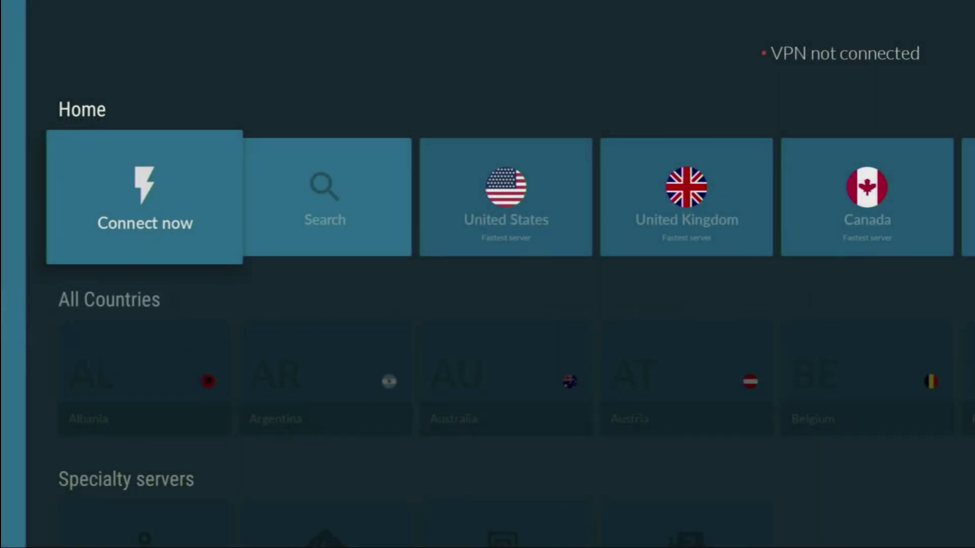
Look through the fastest-server country options in the NordVPN Home row as far as France
{"action": "key", "text": "Right"}
{"action": "key", "text": "Right"}
{"action": "key", "text": "Right"}
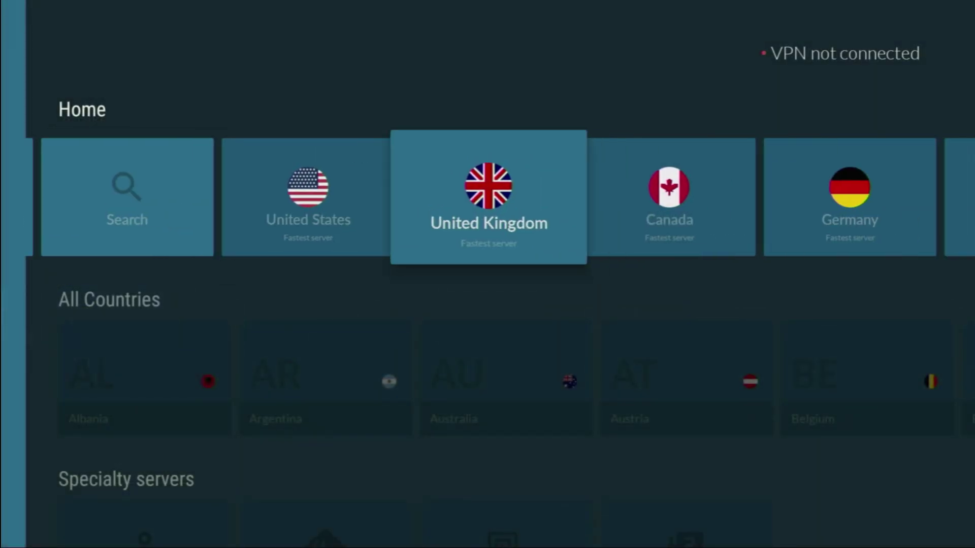
{"action": "key", "text": "Right"}
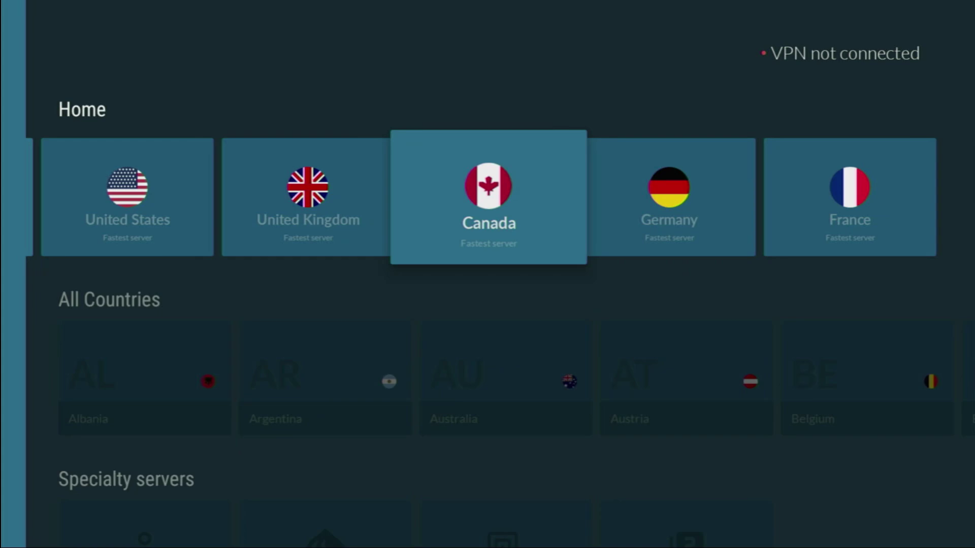
{"action": "key", "text": "Right"}
{"action": "key", "text": "Right"}
Connect to the Cyprus server from All Countries and accept the VPN connection request
{"action": "key", "text": "Down"}
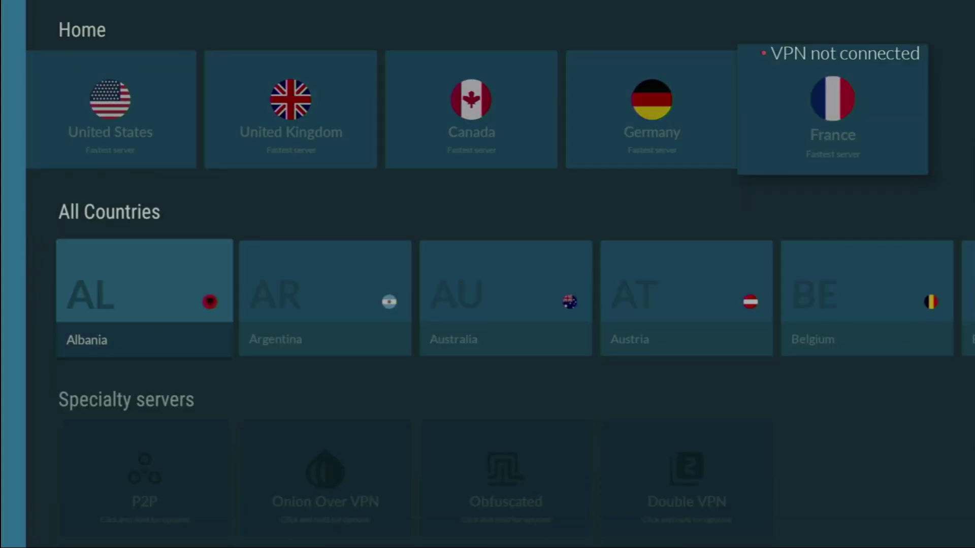
{"action": "key", "text": "Right"}
{"action": "key", "text": "Right"}
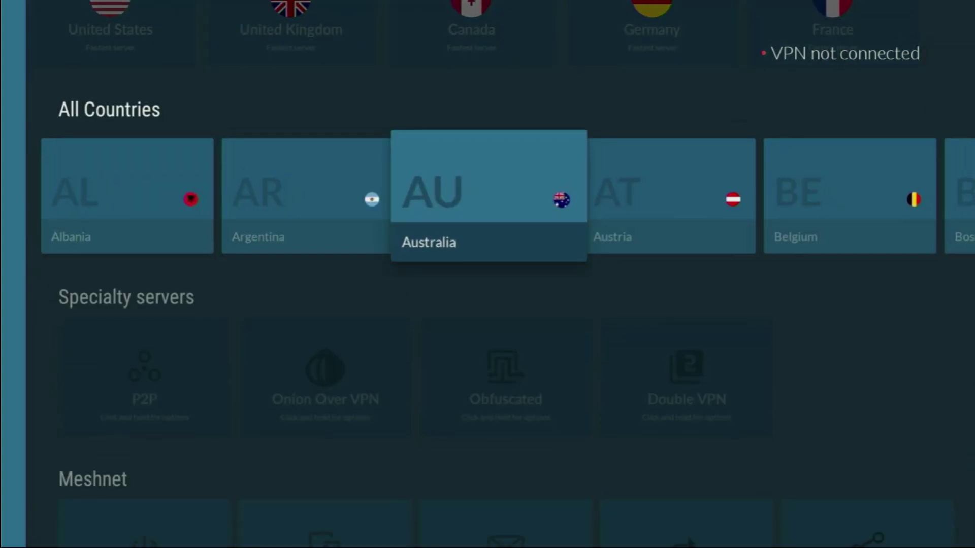
{"action": "key", "text": "Right"}
{"action": "key", "text": "Right"}
{"action": "key", "text": "Right"}
{"action": "key", "text": "Right"}
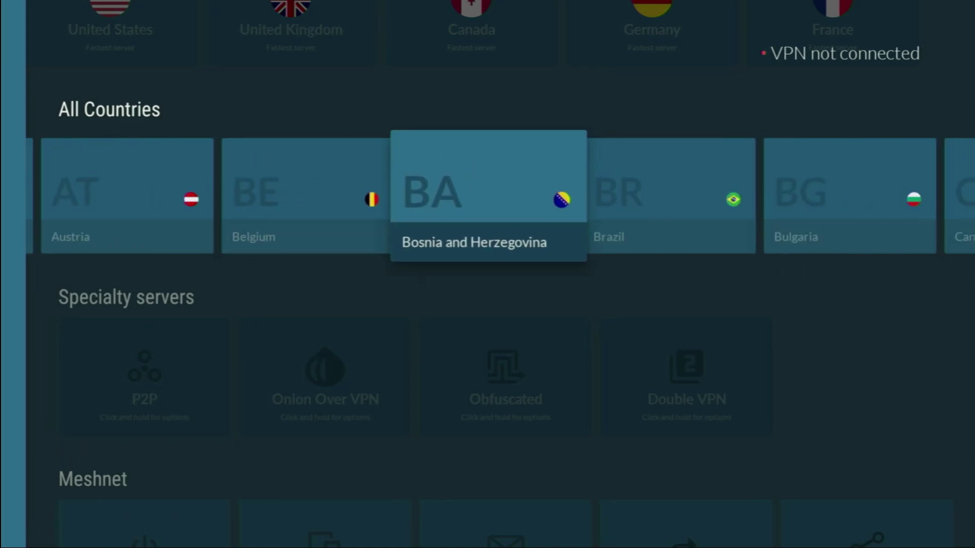
{"action": "key", "text": "Right"}
{"action": "key", "text": "Right"}
{"action": "key", "text": "Right"}
{"action": "key", "text": "Right"}
{"action": "key", "text": "Right"}
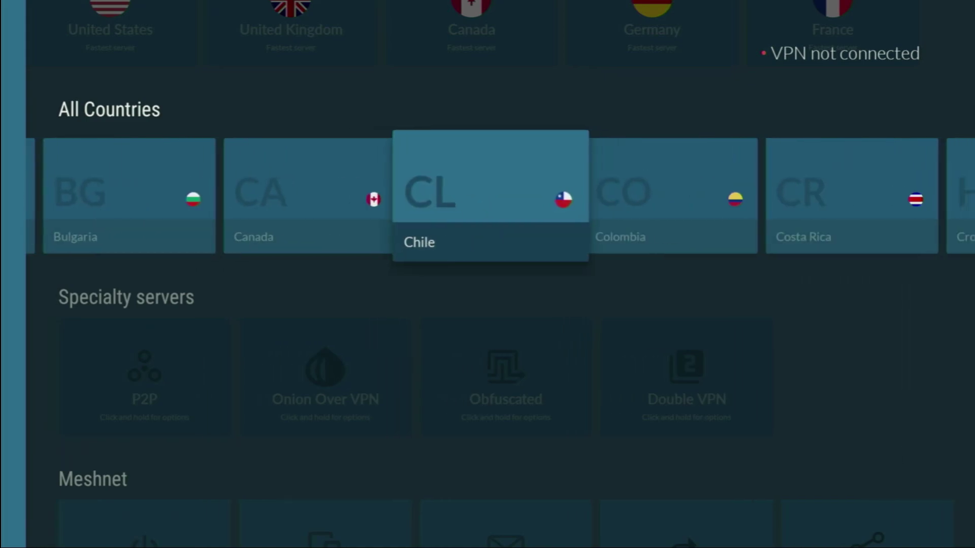
{"action": "key", "text": "Right"}
{"action": "key", "text": "Right"}
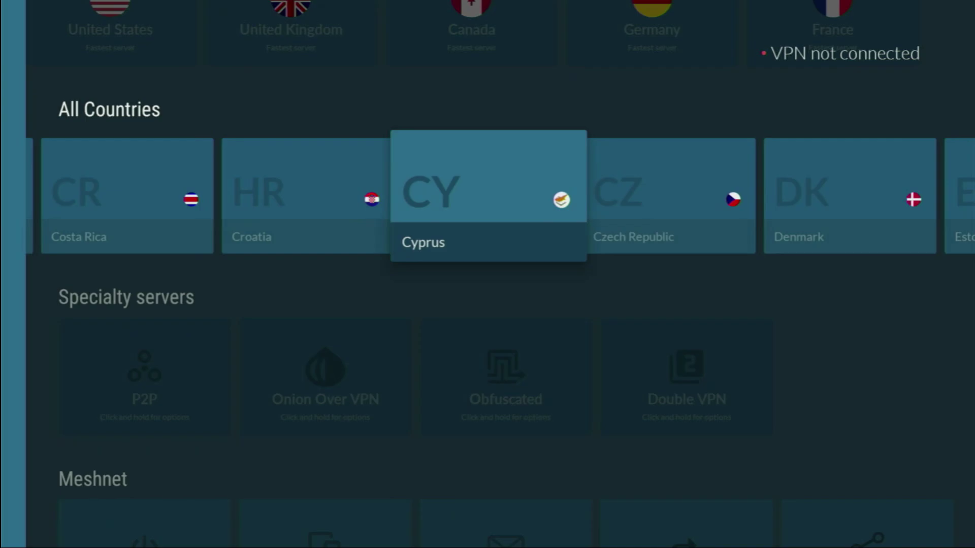
{"action": "key", "text": "Return"}
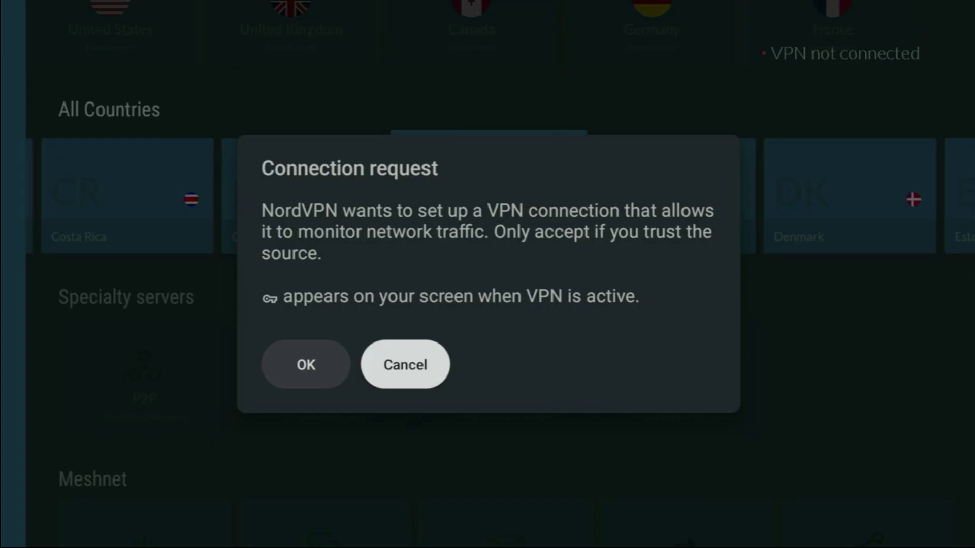
{"action": "key", "text": "Left"}
{"action": "key", "text": "Return"}
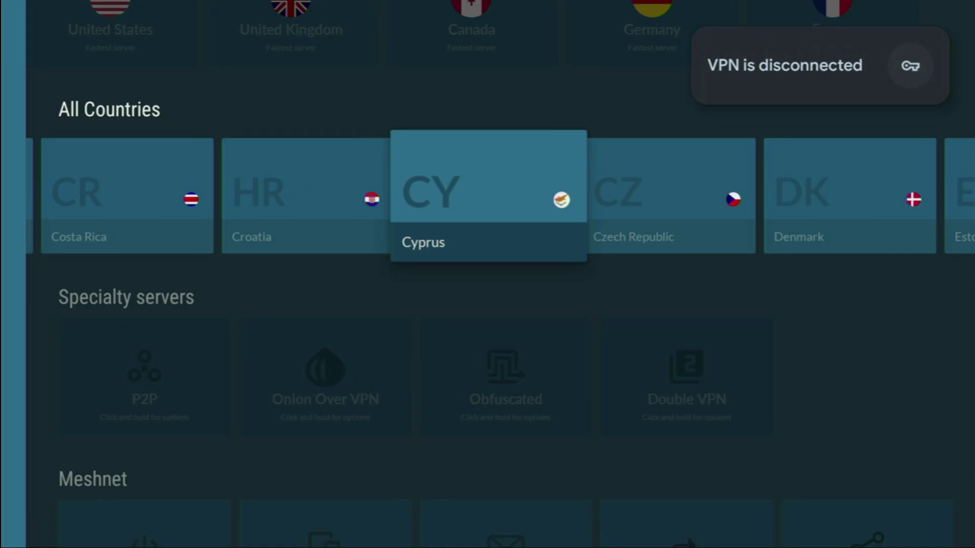
Examine the other available server locations in All Countries, back to Brazil and forward to Georgia
{"action": "key", "text": "Right"}
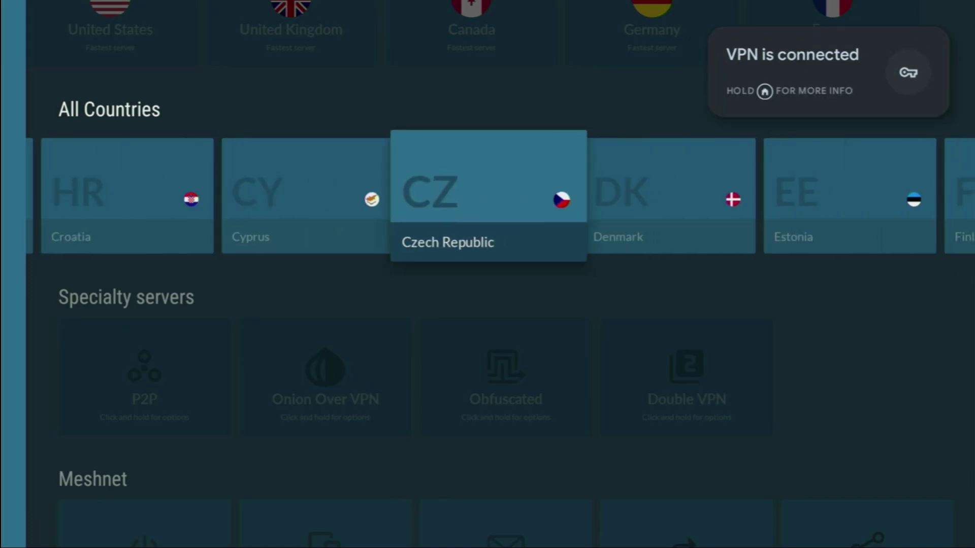
{"action": "key", "text": "Left"}
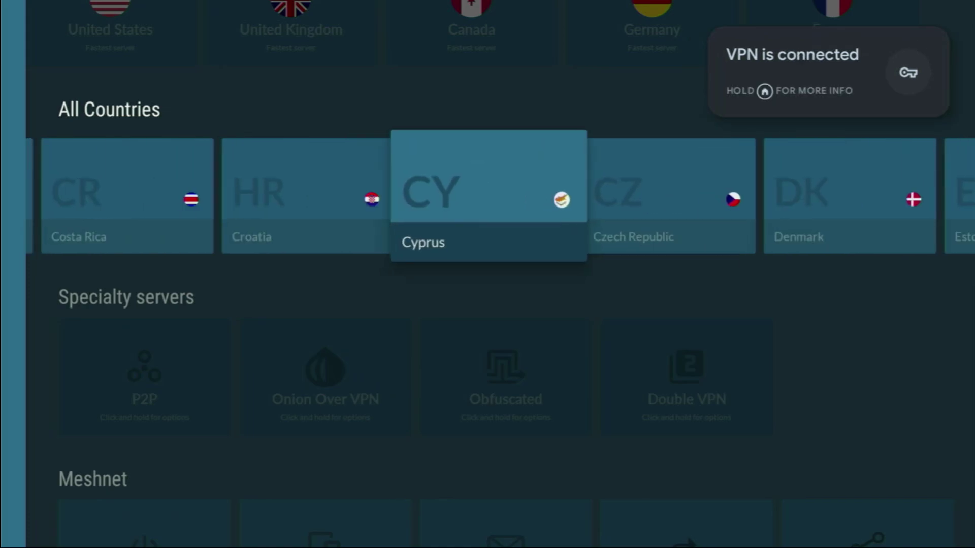
{"action": "key", "text": "Left"}
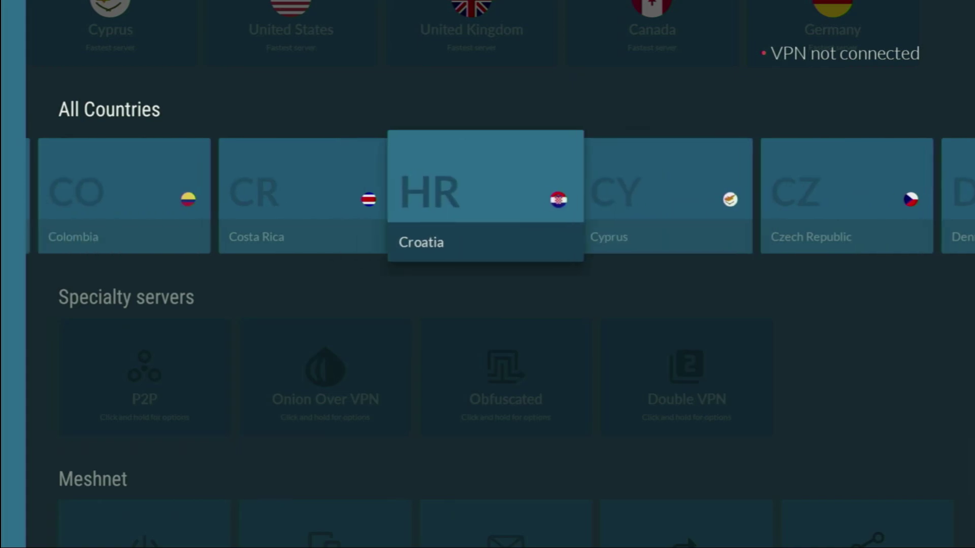
{"action": "key", "text": "Left"}
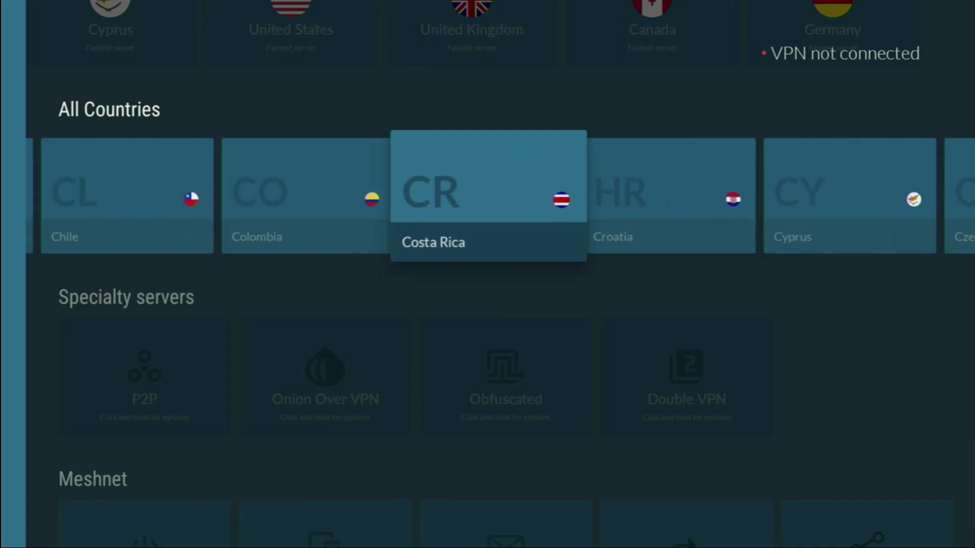
{"action": "key", "text": "Left"}
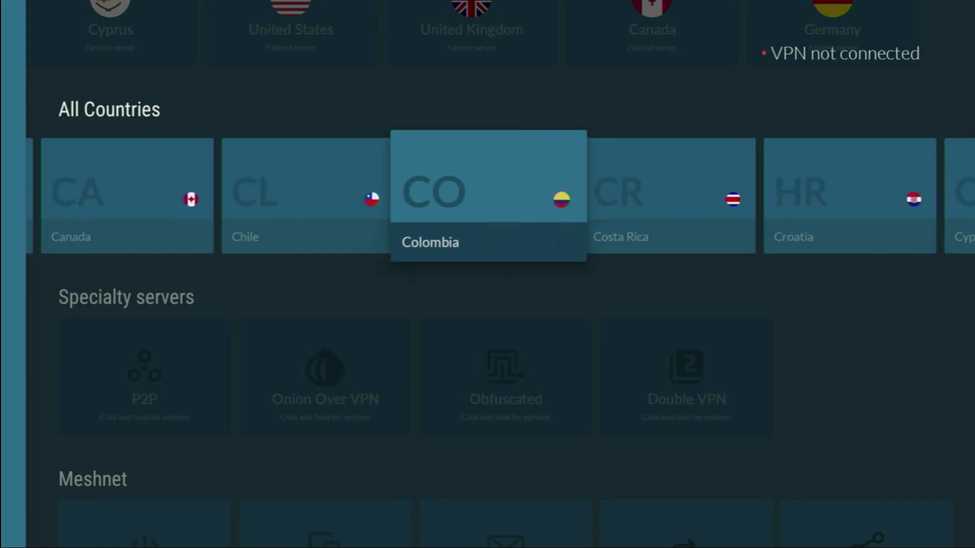
{"action": "key", "text": "Left"}
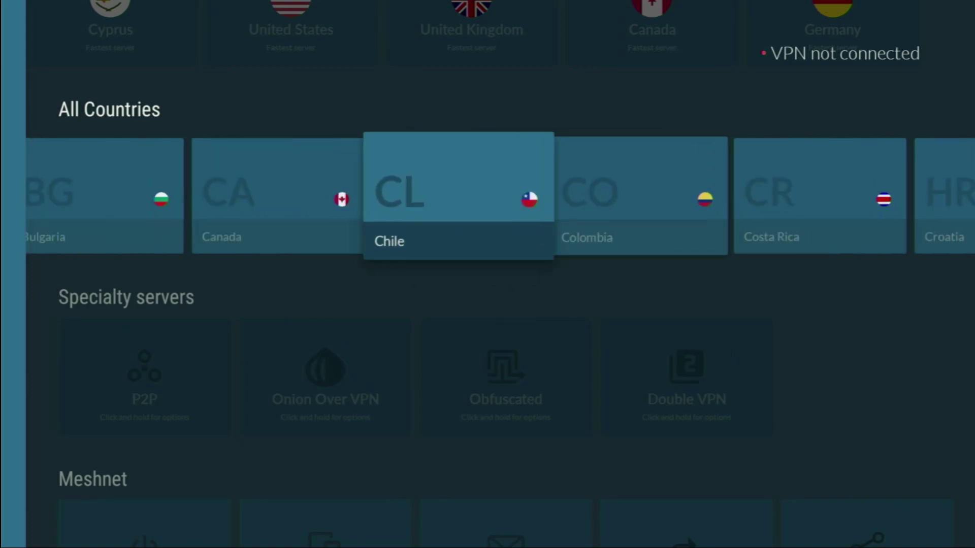
{"action": "key", "text": "Left"}
{"action": "key", "text": "Left"}
{"action": "key", "text": "Left"}
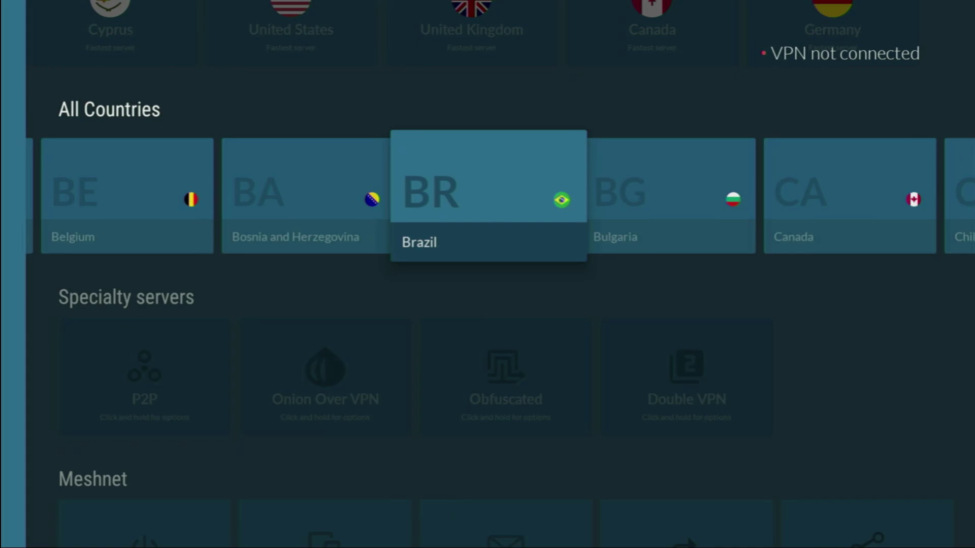
{"action": "key", "text": "Right"}
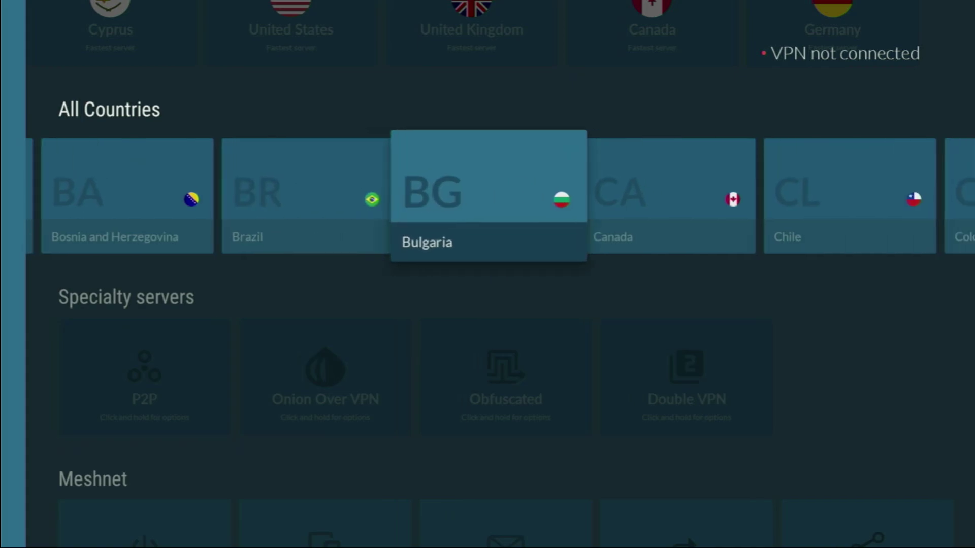
{"action": "key", "text": "Right"}
{"action": "key", "text": "Right"}
{"action": "key", "text": "Right"}
{"action": "key", "text": "Right"}
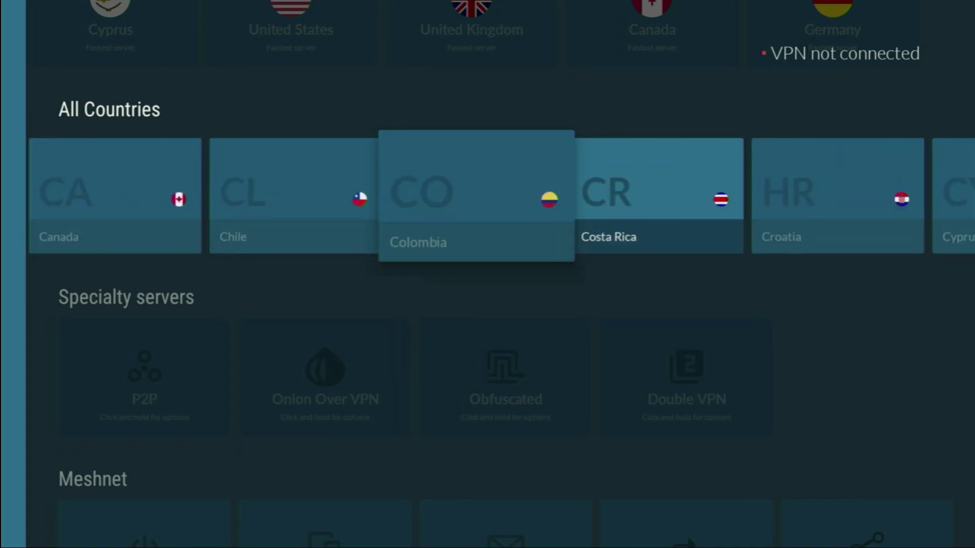
{"action": "key", "text": "Right"}
{"action": "key", "text": "Right"}
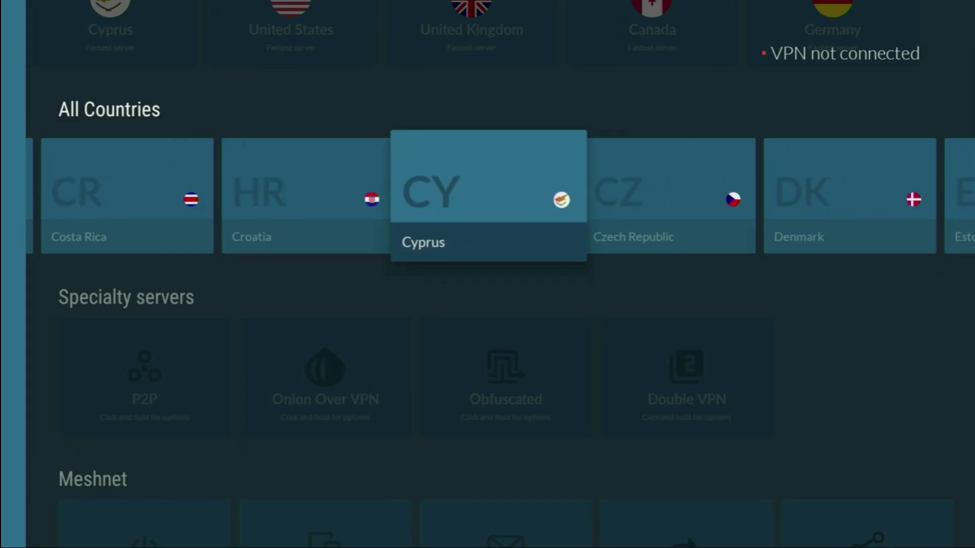
{"action": "key", "text": "Right"}
{"action": "key", "text": "Right"}
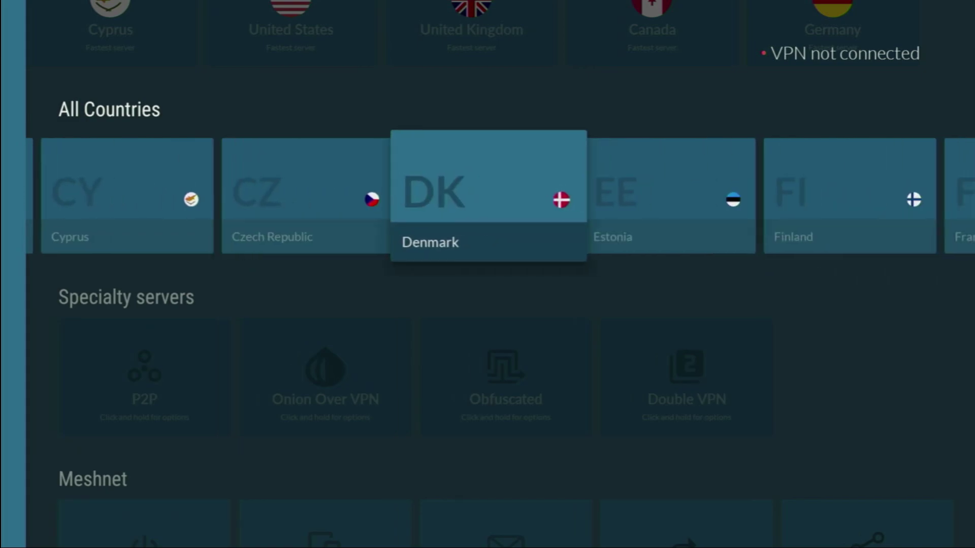
{"action": "key", "text": "Right"}
{"action": "key", "text": "Right"}
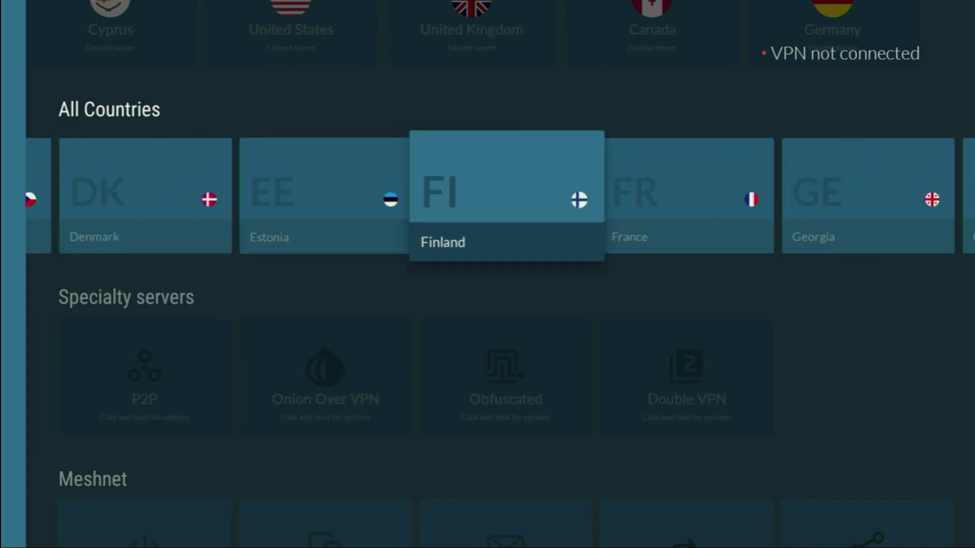
{"action": "key", "text": "Right"}
{"action": "key", "text": "Right"}
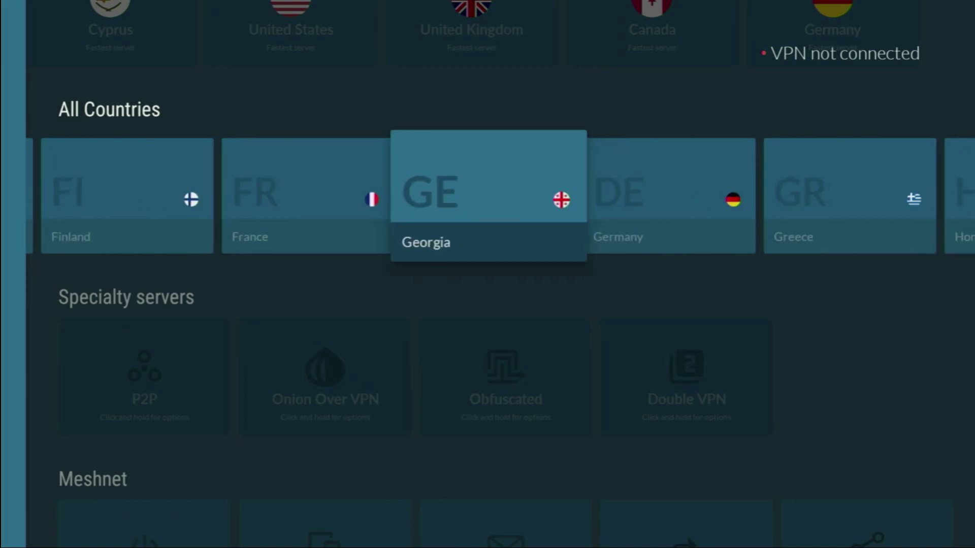
Return to the Google TV home screen and launch the Downloader app
{"action": "key", "text": "Left"}
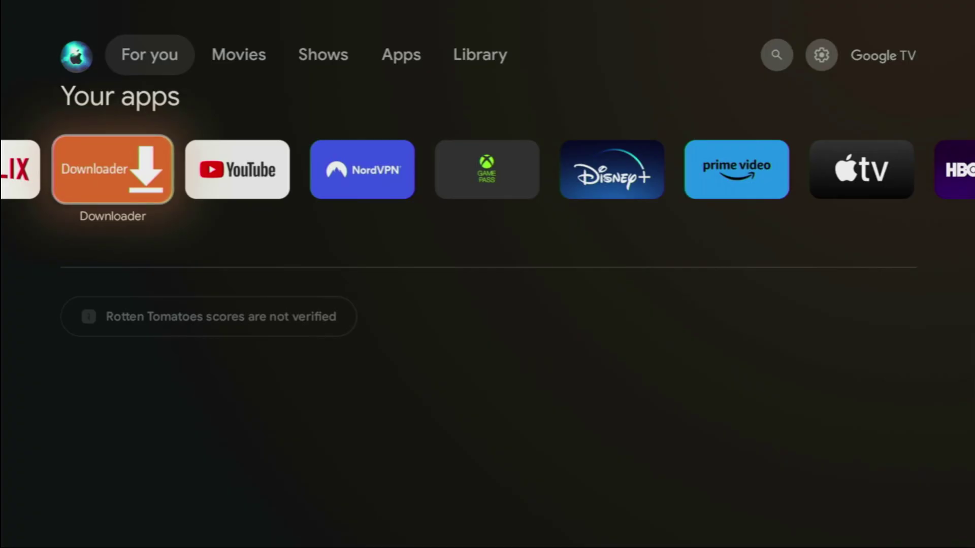
{"action": "key", "text": "Return"}
{"action": "key", "text": "Up"}
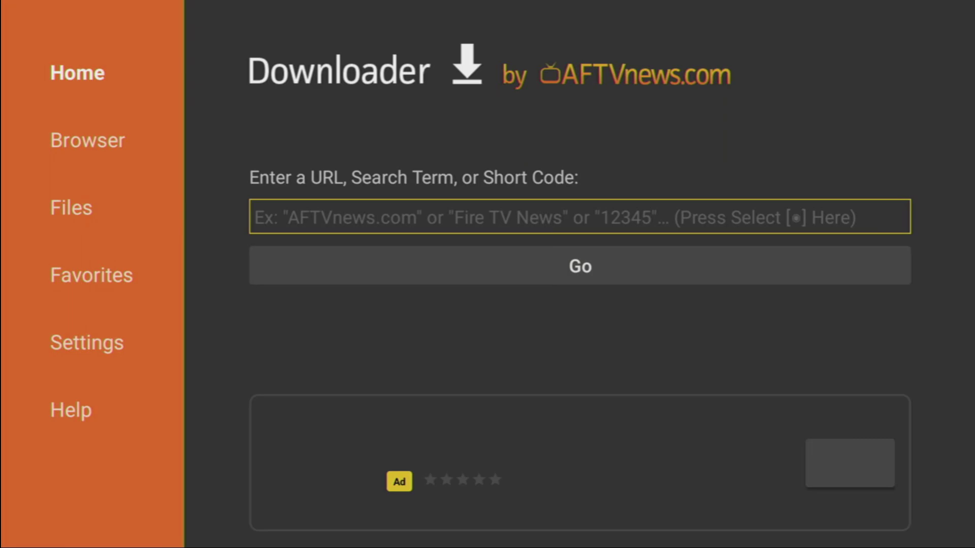
Enter apktime.com as the URL in Downloader and load the website
{"action": "key", "text": "Return"}
{"action": "key", "text": "Down"}
{"action": "key", "text": "Return"}
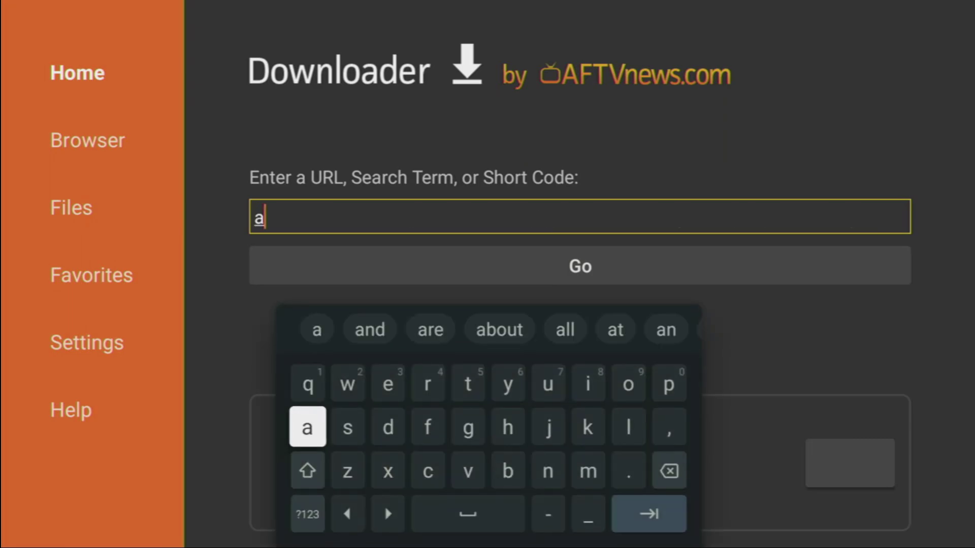
{"action": "key", "text": "Right"}
{"action": "key", "text": "Right"}
{"action": "key", "text": "Right"}
{"action": "key", "text": "Right"}
{"action": "key", "text": "Right"}
{"action": "key", "text": "Right"}
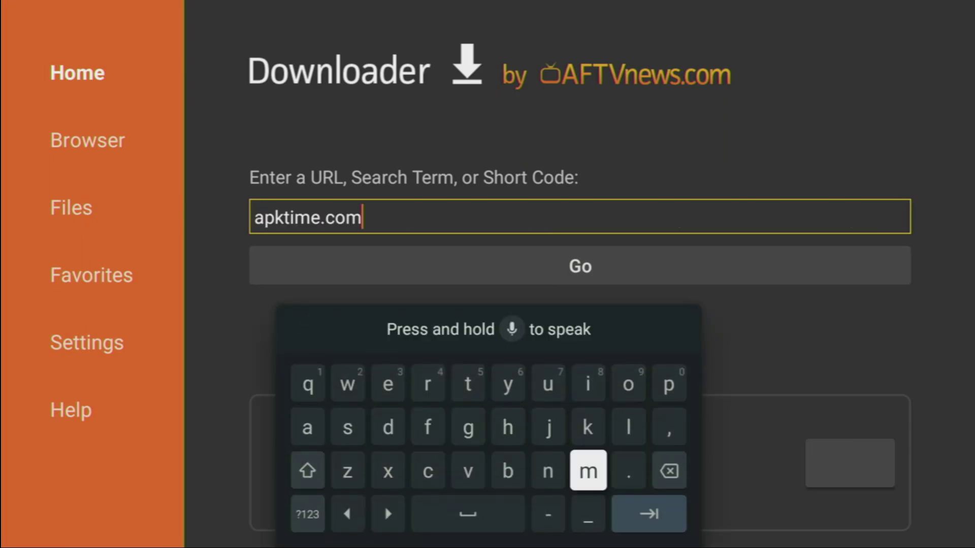
{"action": "key", "text": "Down"}
{"action": "key", "text": "Right"}
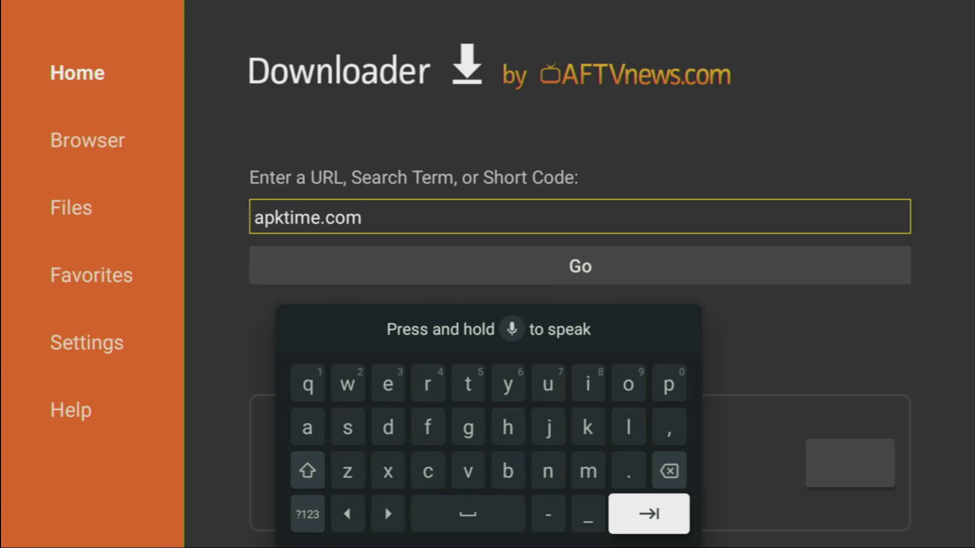
{"action": "key", "text": "Return"}
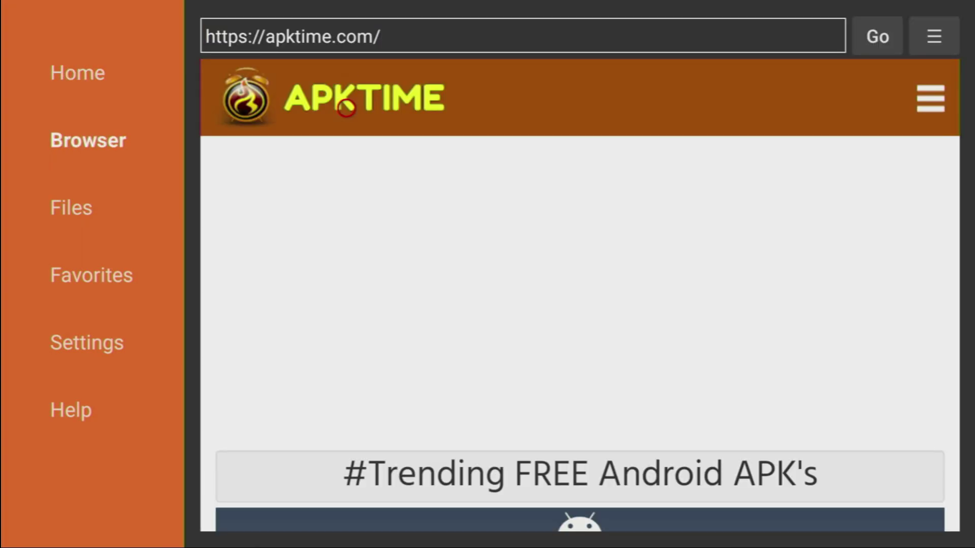
Open the APKTime install guide from the site's recommendation text and follow its official website link
{"action": "scroll", "coordinate": [343, 338], "scroll_direction": "down", "scroll_amount": 15}
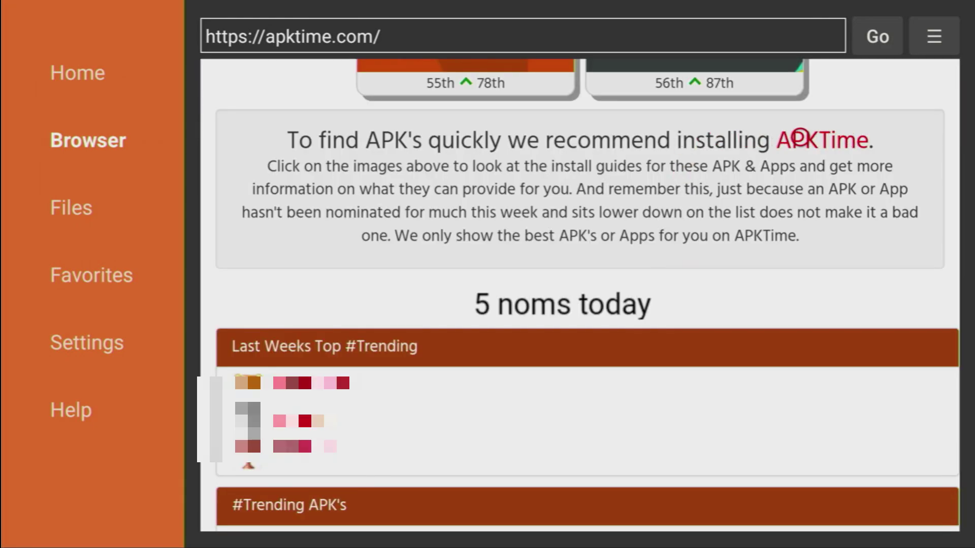
{"action": "left_click", "coordinate": [829, 144]}
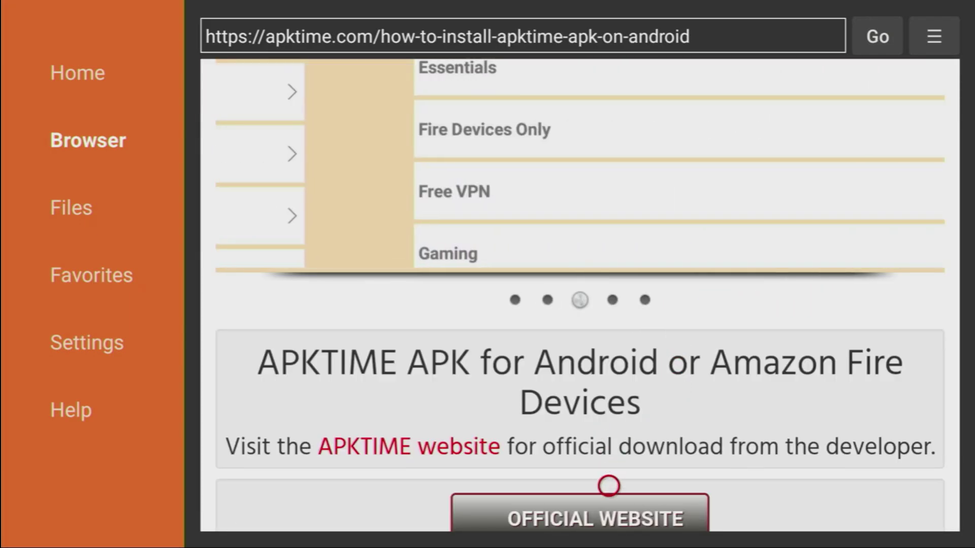
{"action": "scroll", "coordinate": [607, 511], "scroll_direction": "down", "scroll_amount": 1}
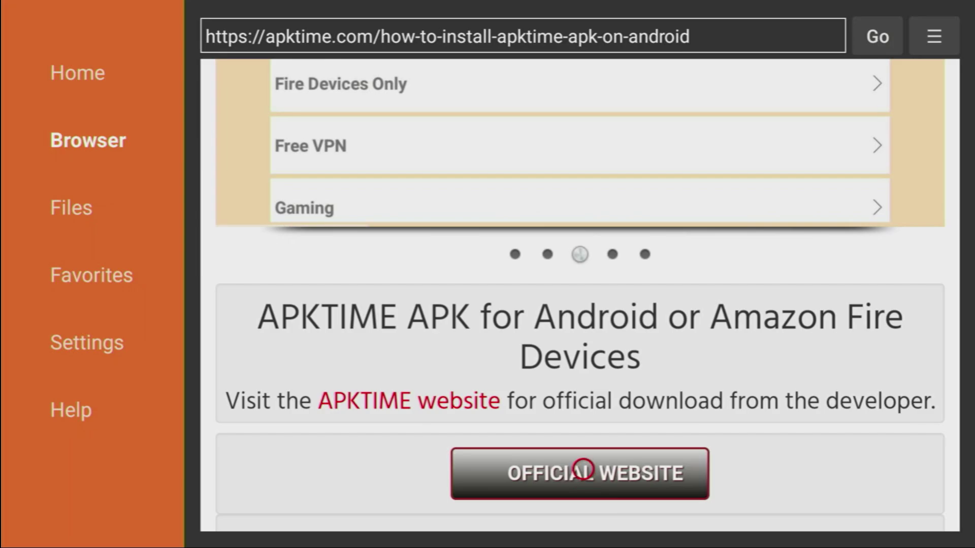
{"action": "left_click", "coordinate": [584, 470]}
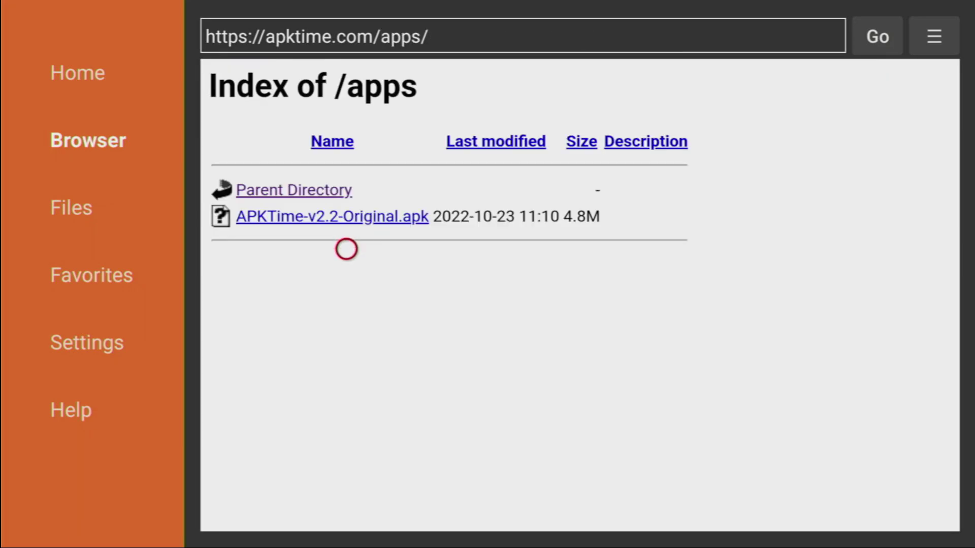
Download APKTime-v2.2-Original.apk from the apps index and install APKTime
{"action": "left_click", "coordinate": [347, 224]}
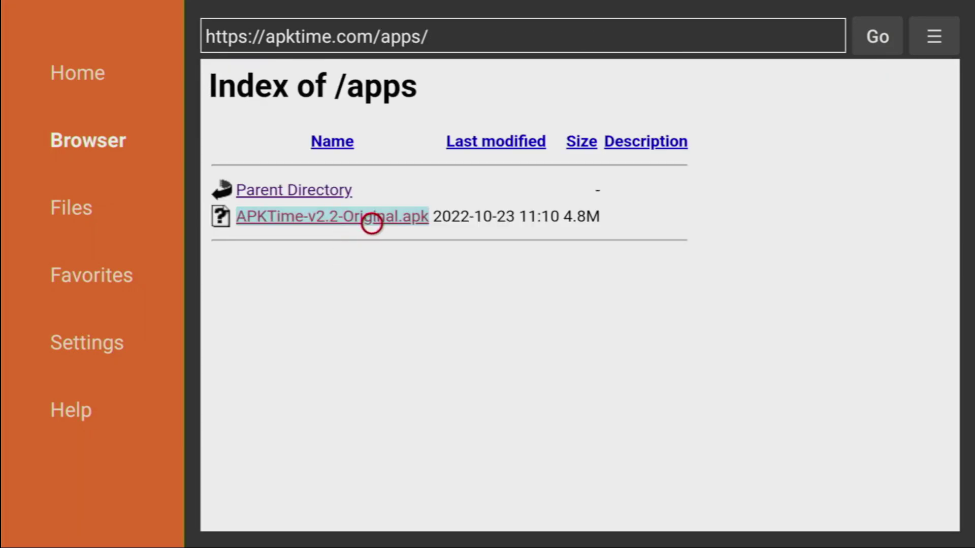
{"action": "key", "text": "Return"}
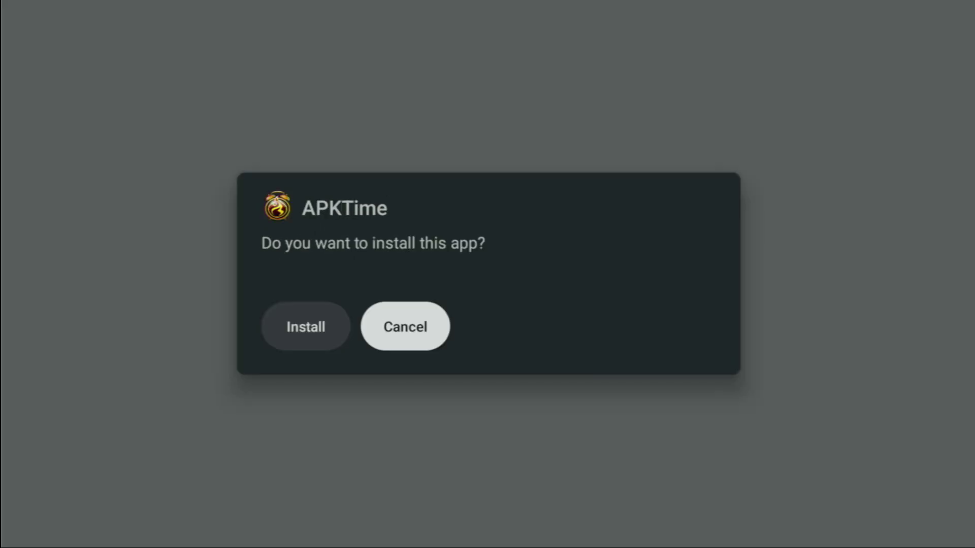
{"action": "key", "text": "Left"}
{"action": "key", "text": "Return"}
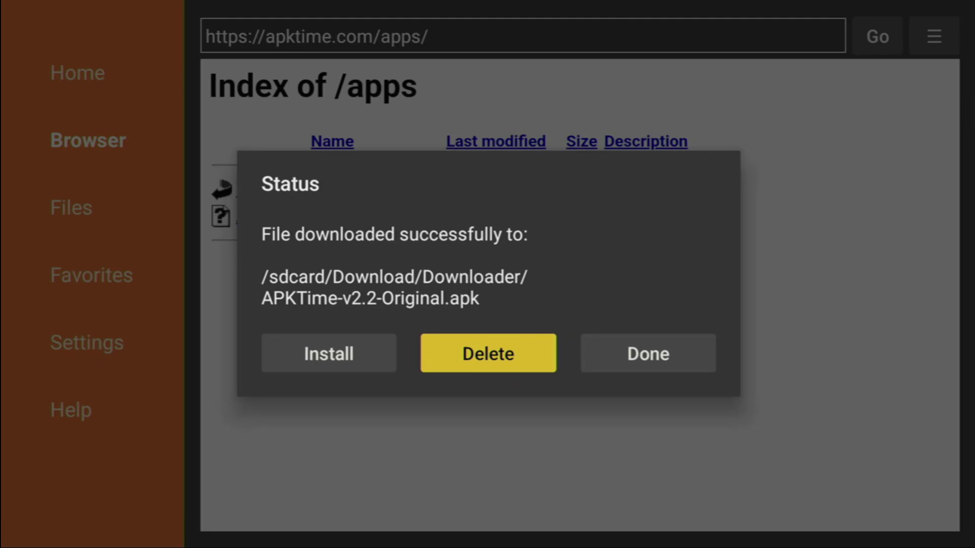
Delete the downloaded APKTime-v2.2-Original.apk installer file and confirm the deletion
{"action": "key", "text": "Return"}
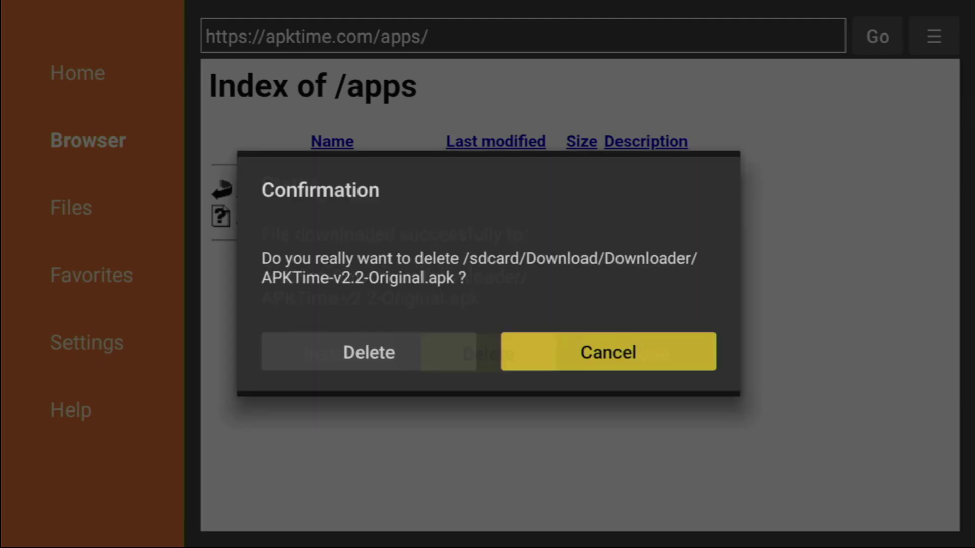
{"action": "key", "text": "Left"}
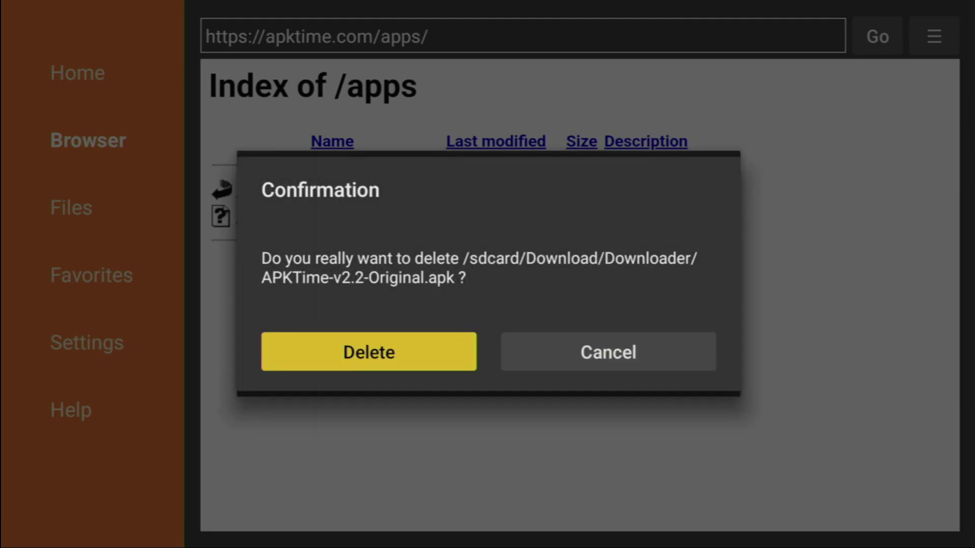
{"action": "key", "text": "Return"}
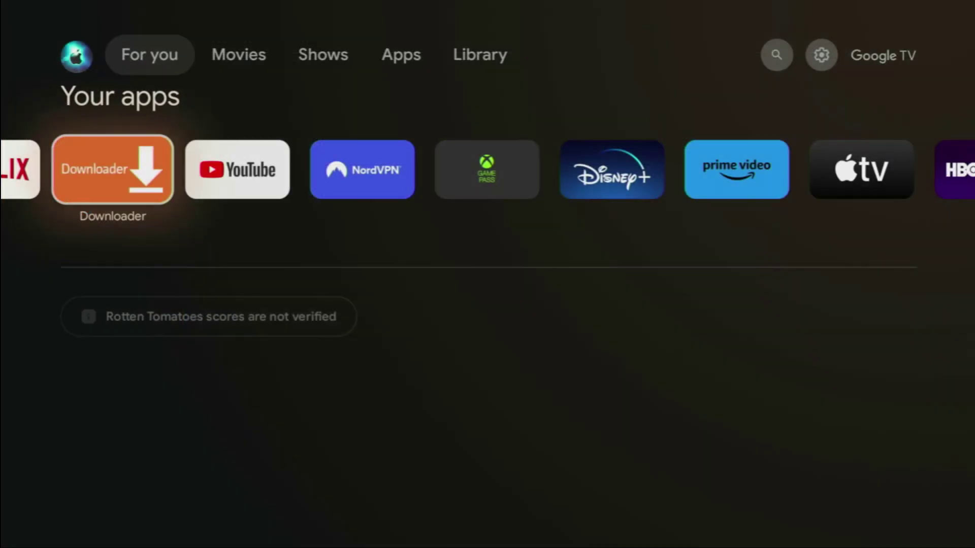
Open the full list of installed apps from the Your apps row on the home screen
{"action": "key", "text": "Right"}
{"action": "key", "text": "Right"}
{"action": "key", "text": "Right"}
{"action": "key", "text": "Right"}
{"action": "key", "text": "Right"}
{"action": "key", "text": "Right"}
{"action": "key", "text": "Right"}
{"action": "key", "text": "Right"}
{"action": "key", "text": "Right"}
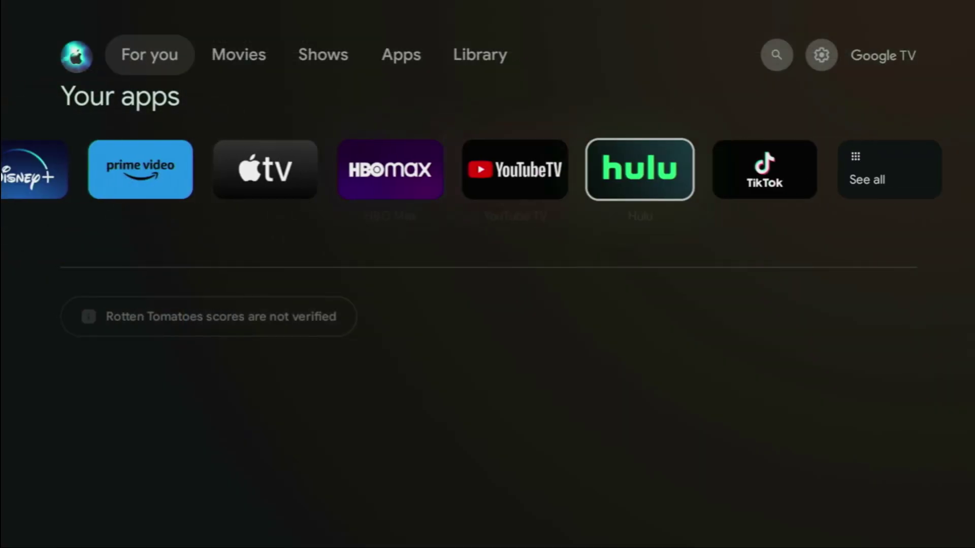
{"action": "key", "text": "Right"}
{"action": "key", "text": "Right"}
{"action": "key", "text": "Return"}
Move the APKTime app into the first row of the app list, between YouTube and NordVPN
{"action": "key", "text": "Down"}
{"action": "key", "text": "Down"}
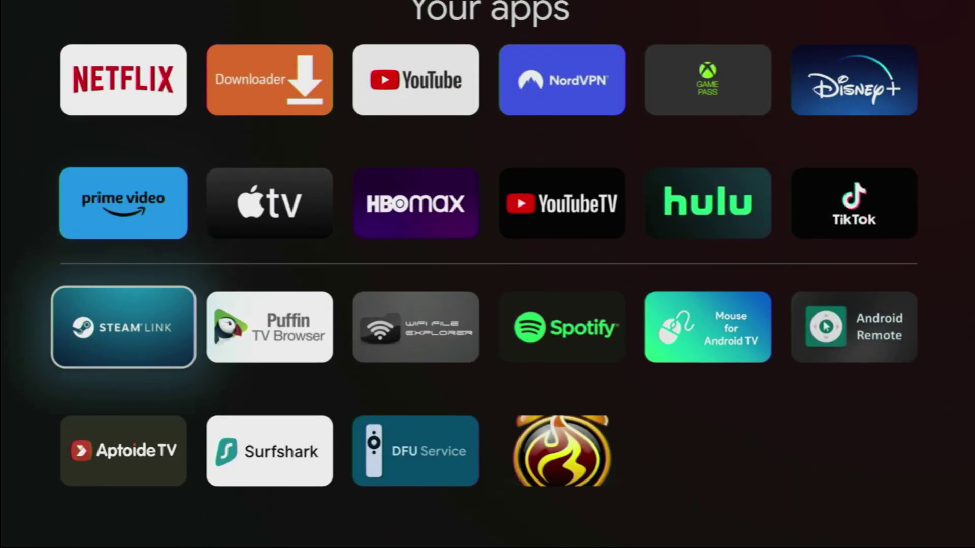
{"action": "key", "text": "Down"}
{"action": "key", "text": "Right"}
{"action": "key", "text": "Right"}
{"action": "key", "text": "Right"}
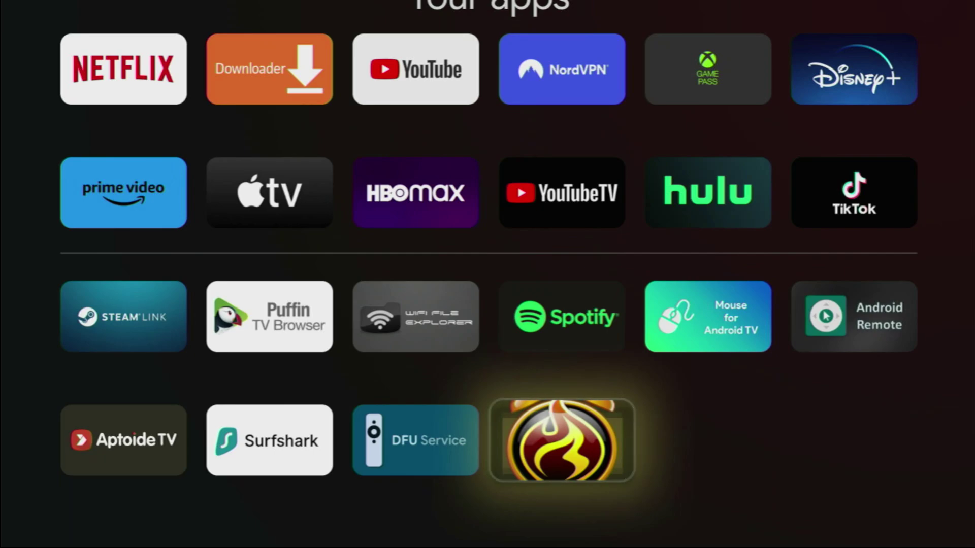
{"action": "key", "text": "Return"}
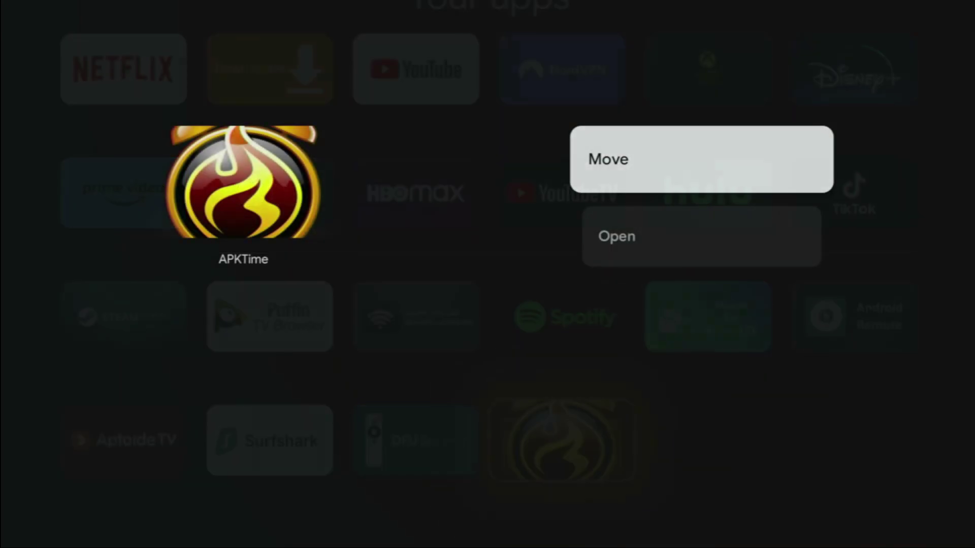
{"action": "key", "text": "Return"}
{"action": "key", "text": "Up"}
{"action": "key", "text": "Up"}
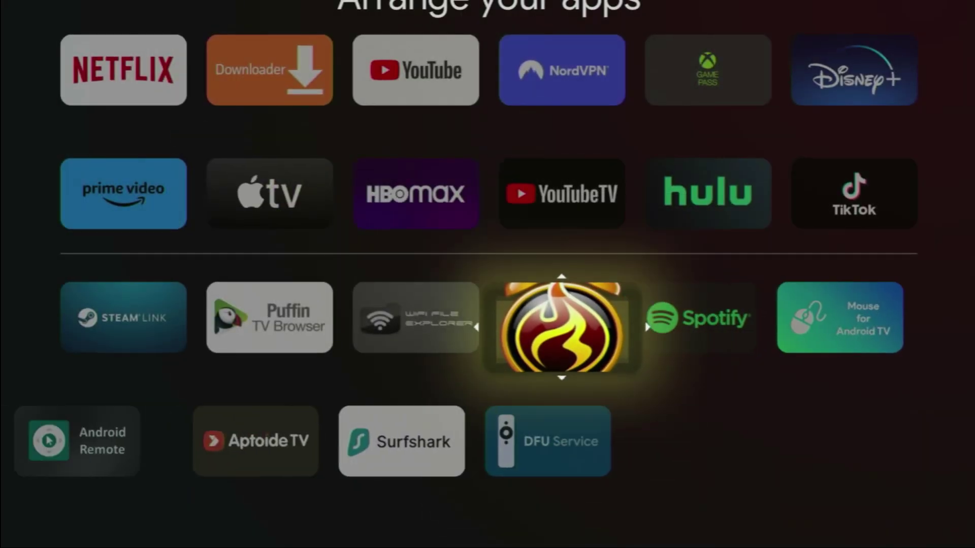
{"action": "key", "text": "Up"}
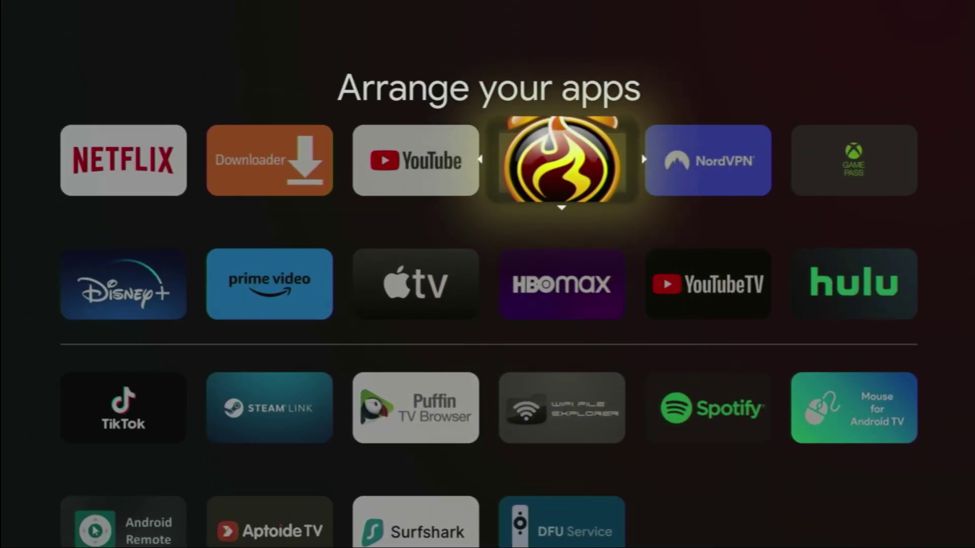
{"action": "key", "text": "Return"}
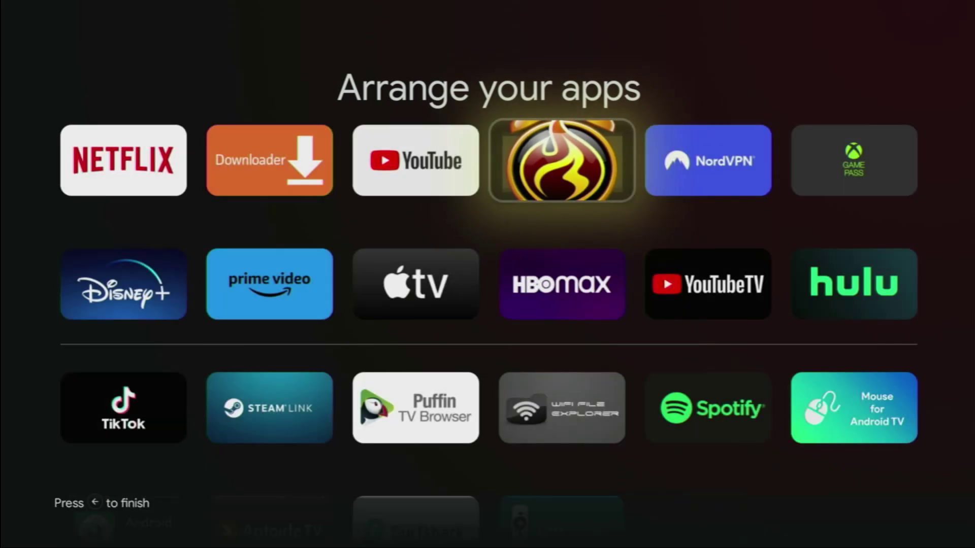
Finish arranging the apps and launch APKTime from the app list
{"action": "key", "text": "Left"}
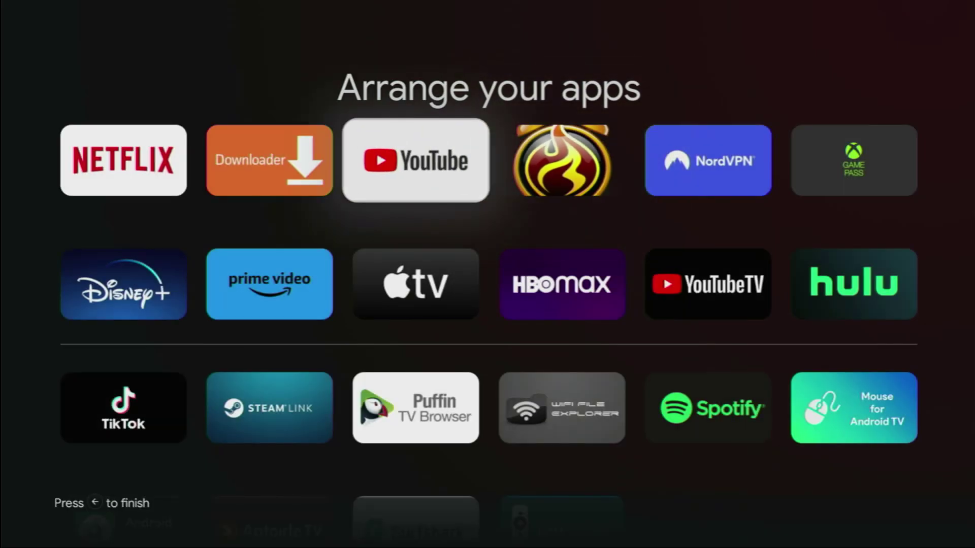
{"action": "key", "text": "Right"}
{"action": "key", "text": "Escape"}
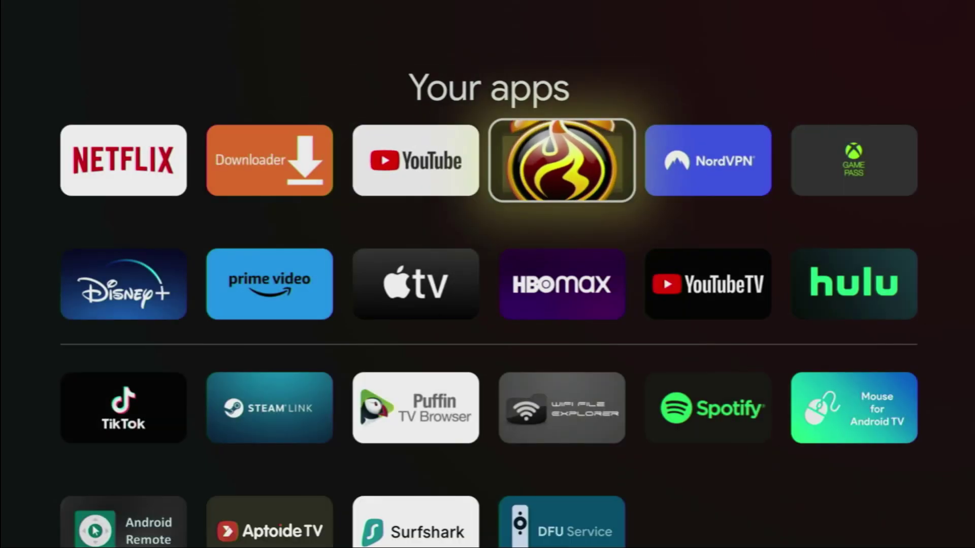
{"action": "key", "text": "Return"}
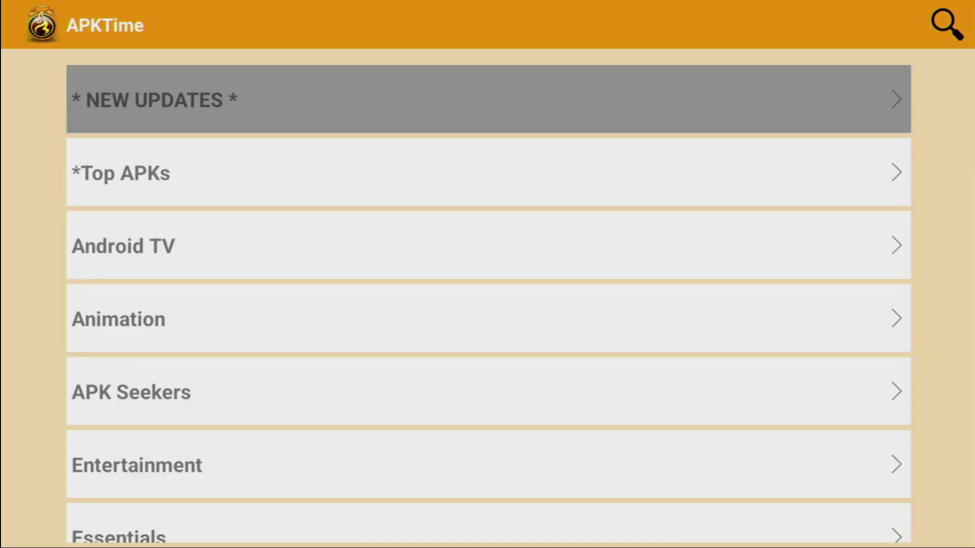
Look through the APKTime categories from NEW UPDATES down to the end of the list
{"action": "key", "text": "Down"}
{"action": "key", "text": "Down"}
{"action": "key", "text": "Down"}
{"action": "key", "text": "Down"}
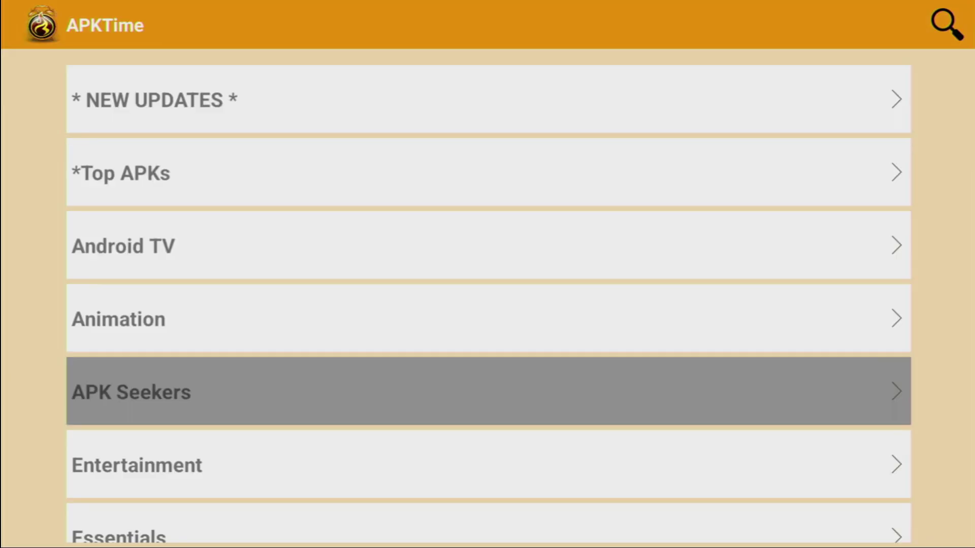
{"action": "key", "text": "Down"}
{"action": "key", "text": "Down"}
{"action": "key", "text": "Down"}
{"action": "key", "text": "Down"}
{"action": "key", "text": "Down"}
{"action": "key", "text": "Down"}
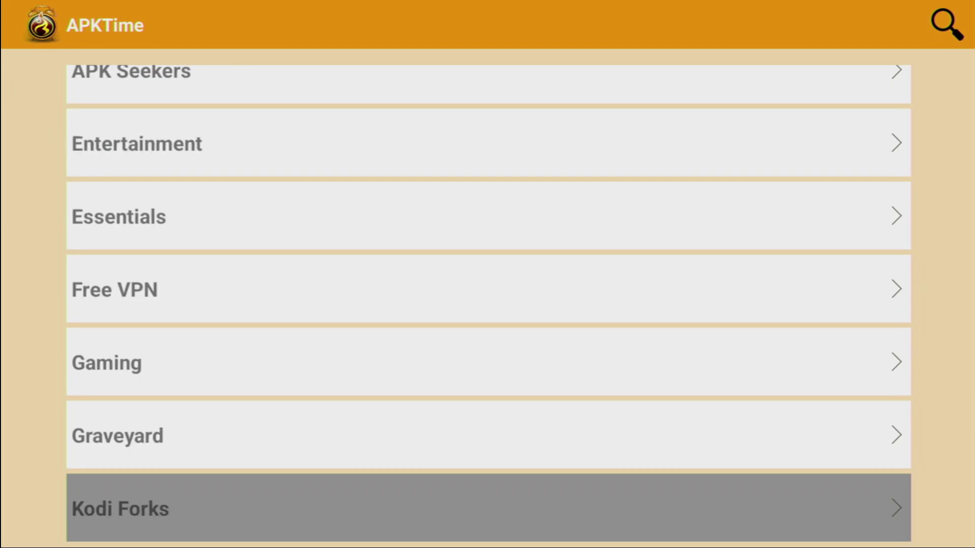
{"action": "key", "text": "Down"}
{"action": "key", "text": "Down"}
{"action": "key", "text": "Down"}
{"action": "key", "text": "Down"}
{"action": "key", "text": "Down"}
{"action": "key", "text": "Down"}
{"action": "key", "text": "Down"}
{"action": "key", "text": "Down"}
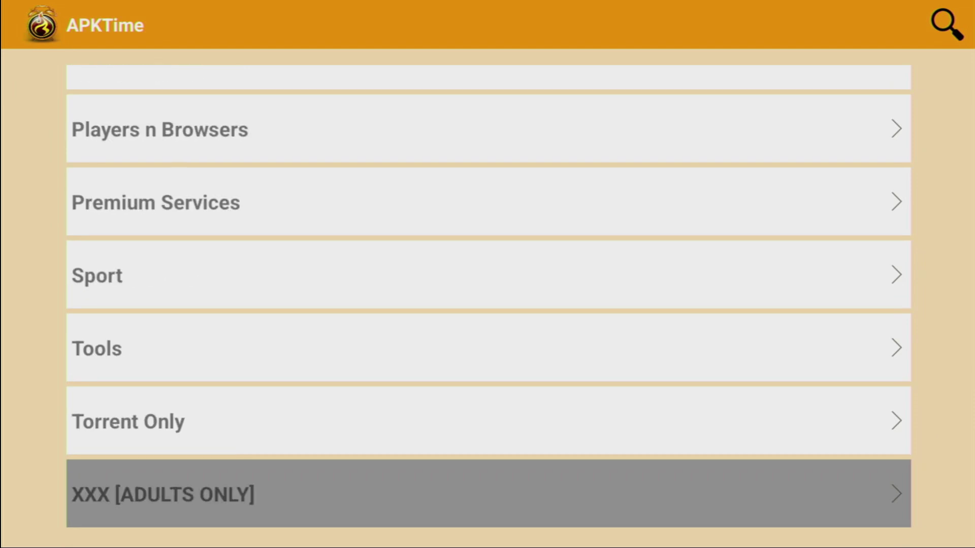
{"action": "key", "text": "Up"}
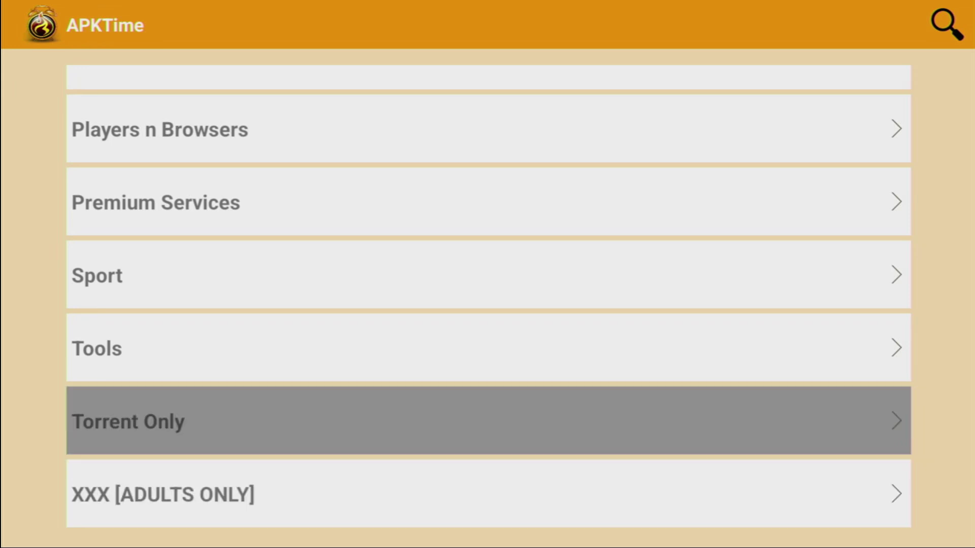
{"action": "key", "text": "Up"}
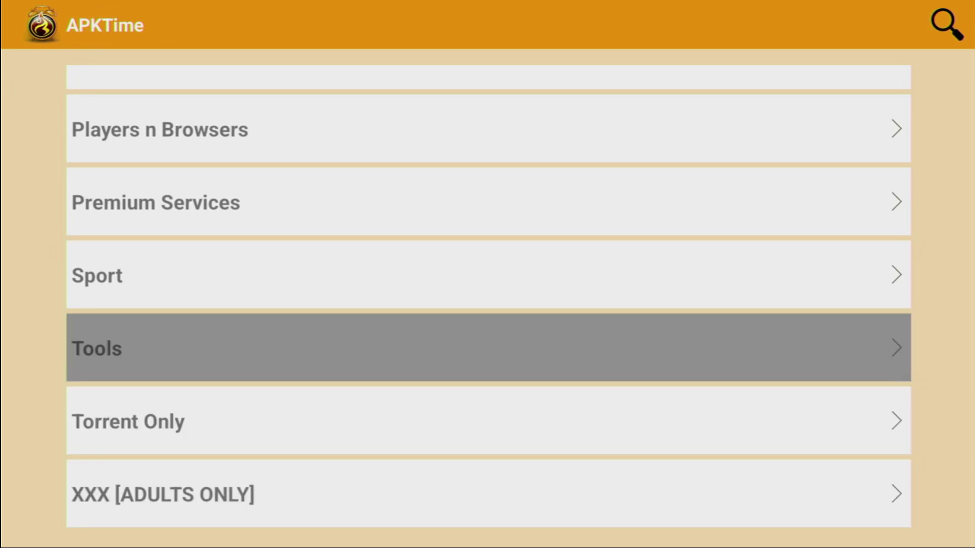
{"action": "key", "text": "Down"}
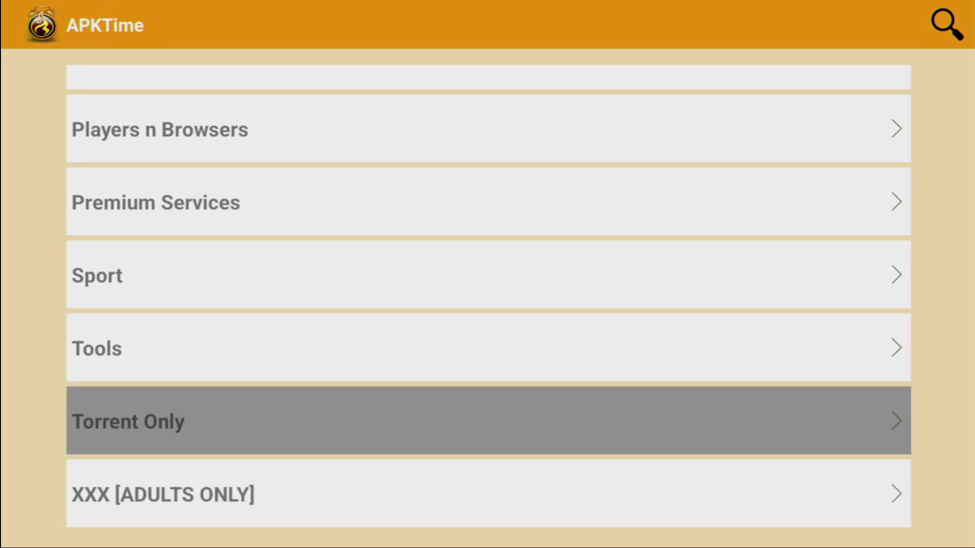
{"action": "key", "text": "Down"}
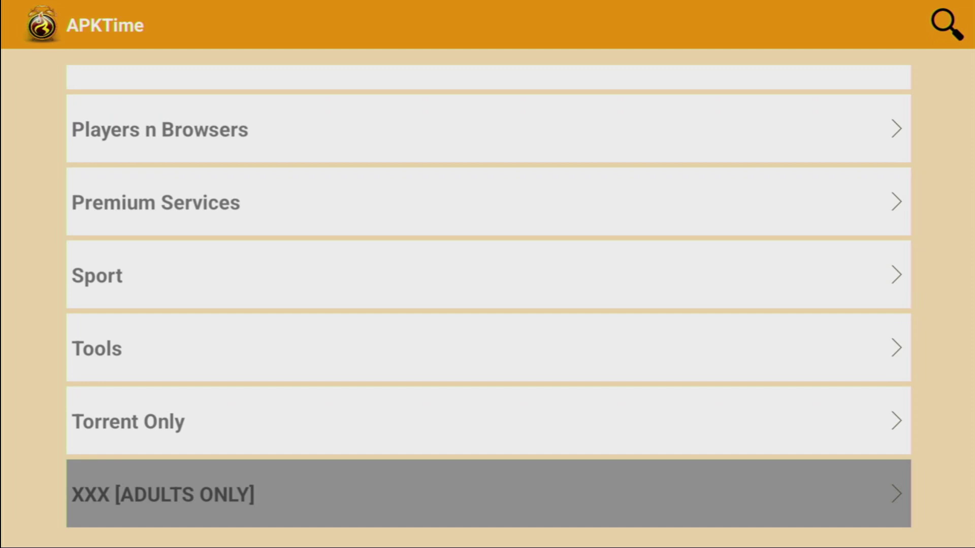
{"action": "key", "text": "Up"}
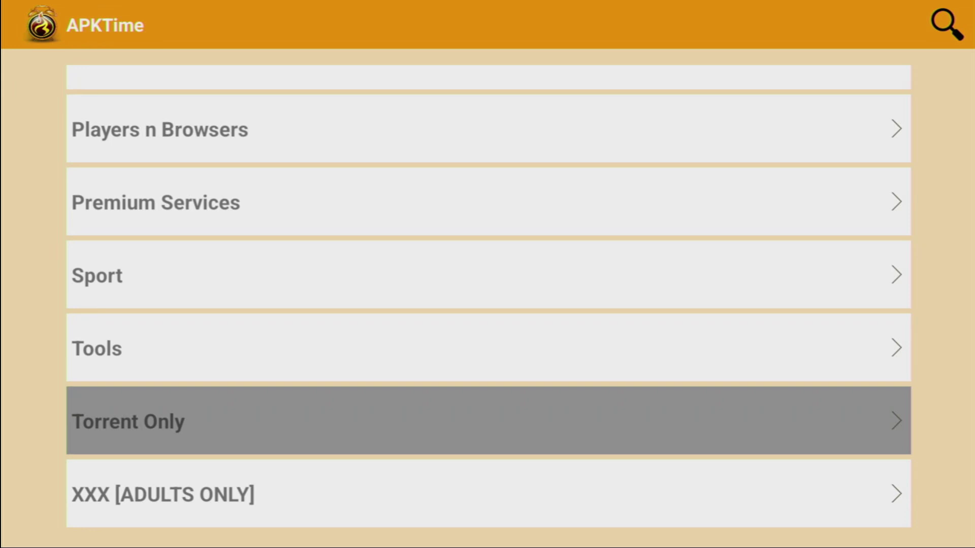
{"action": "key", "text": "Down"}
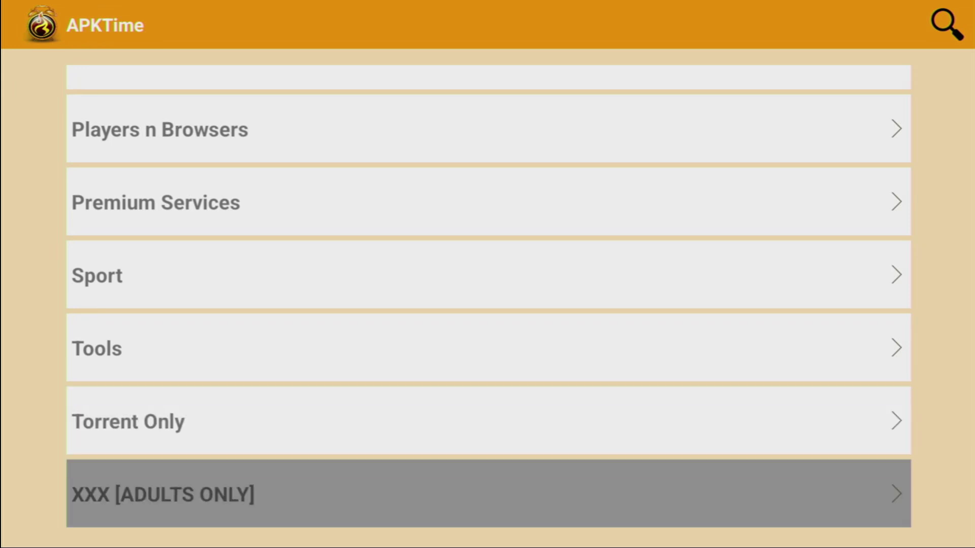
Review the APKTime categories from the end of the list back up to the first entries
{"action": "key", "text": "Up"}
{"action": "key", "text": "Up"}
{"action": "key", "text": "Up"}
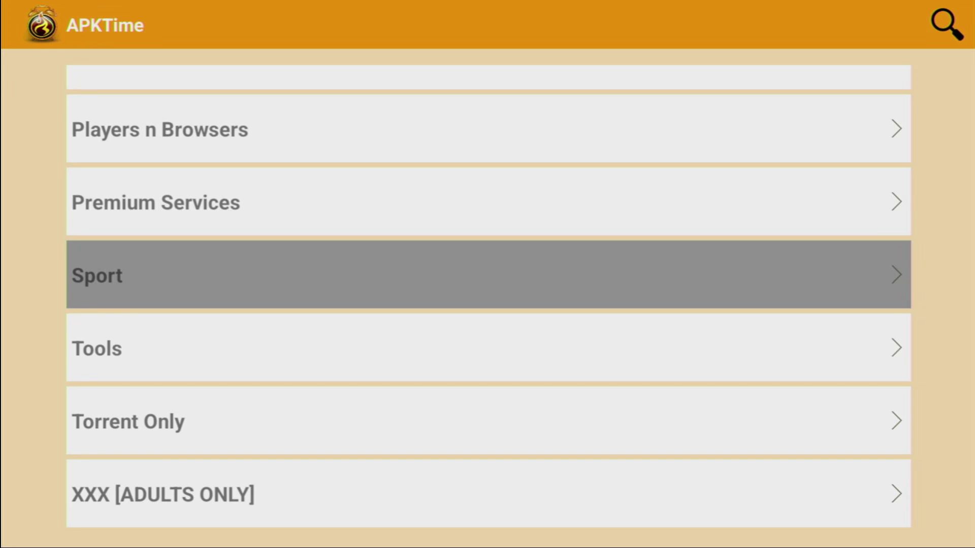
{"action": "key", "text": "Up"}
{"action": "key", "text": "Up"}
{"action": "key", "text": "Up"}
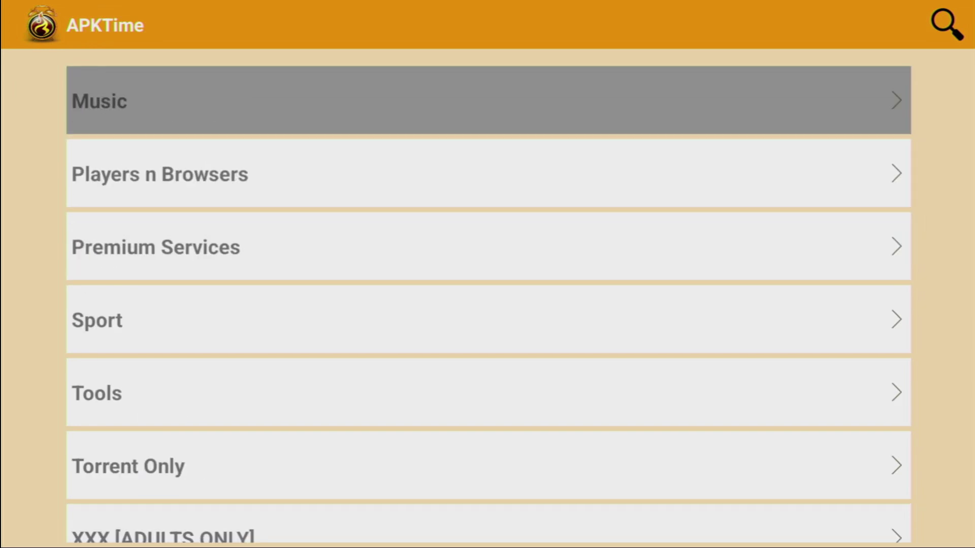
{"action": "key", "text": "Up"}
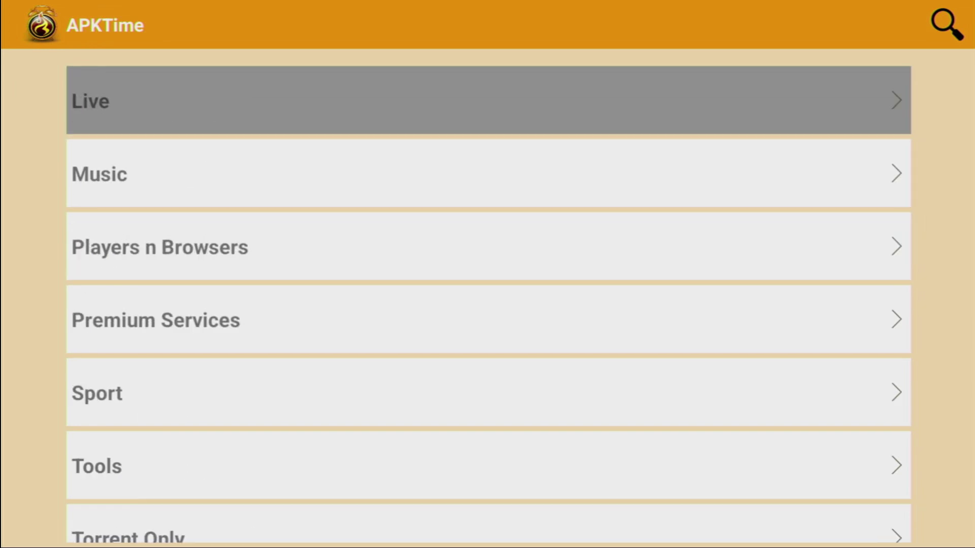
{"action": "key", "text": "Up"}
{"action": "key", "text": "Up"}
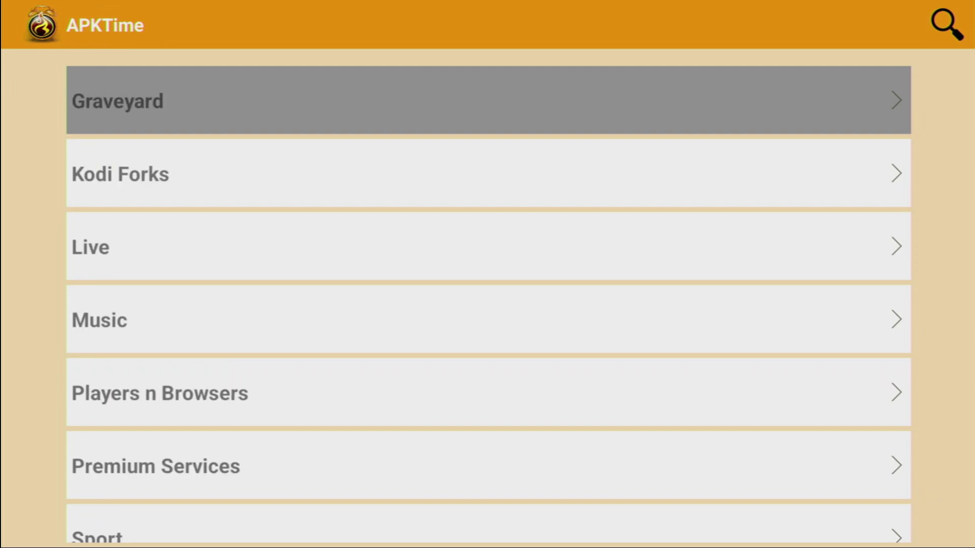
{"action": "key", "text": "Up"}
{"action": "key", "text": "Up"}
{"action": "key", "text": "Up"}
{"action": "key", "text": "Up"}
{"action": "key", "text": "Up"}
{"action": "key", "text": "Up"}
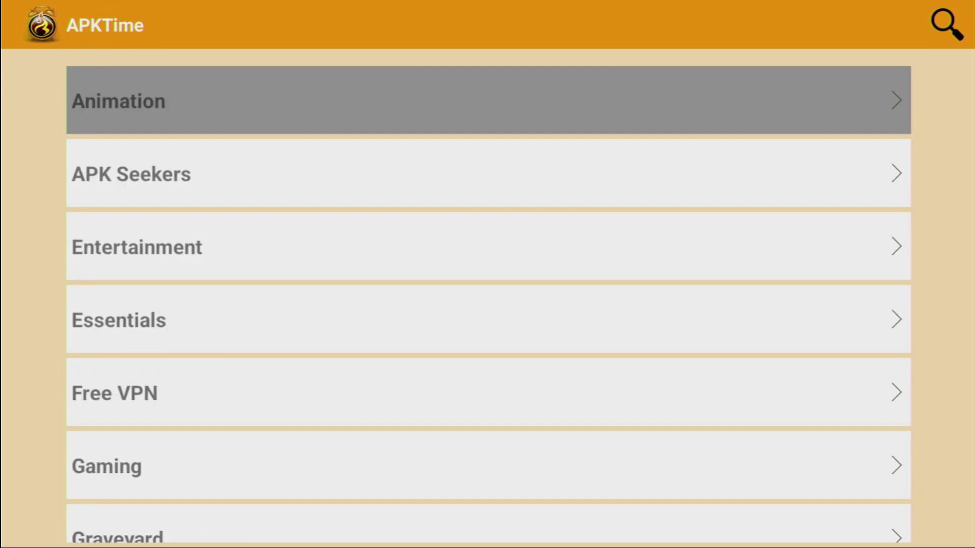
{"action": "key", "text": "Up"}
{"action": "key", "text": "Up"}
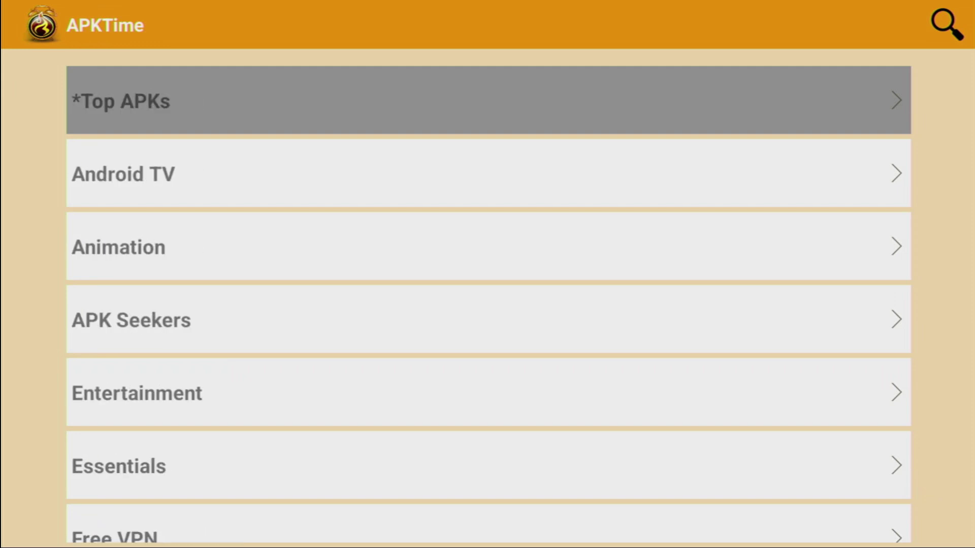
{"action": "key", "text": "Up"}
{"action": "key", "text": "Down"}
{"action": "key", "text": "Down"}
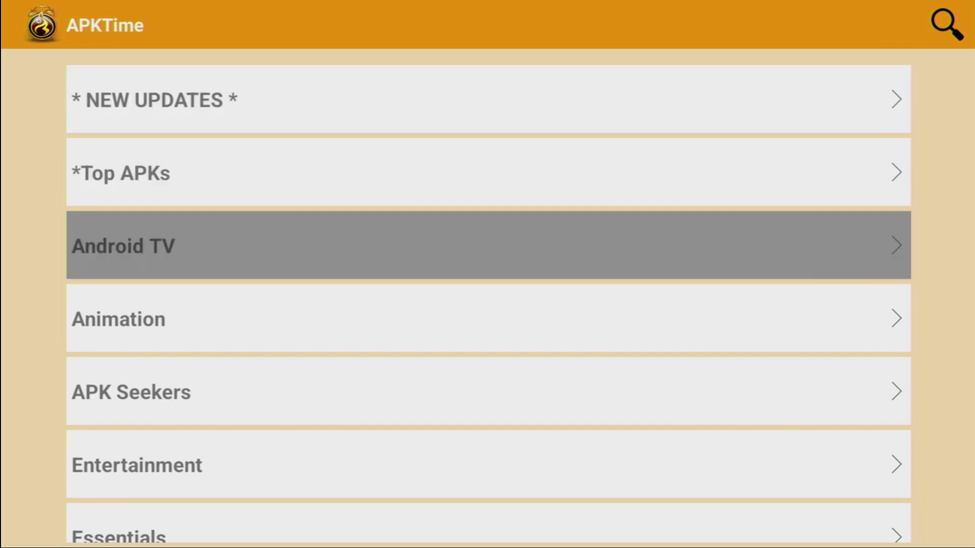
{"action": "key", "text": "Down"}
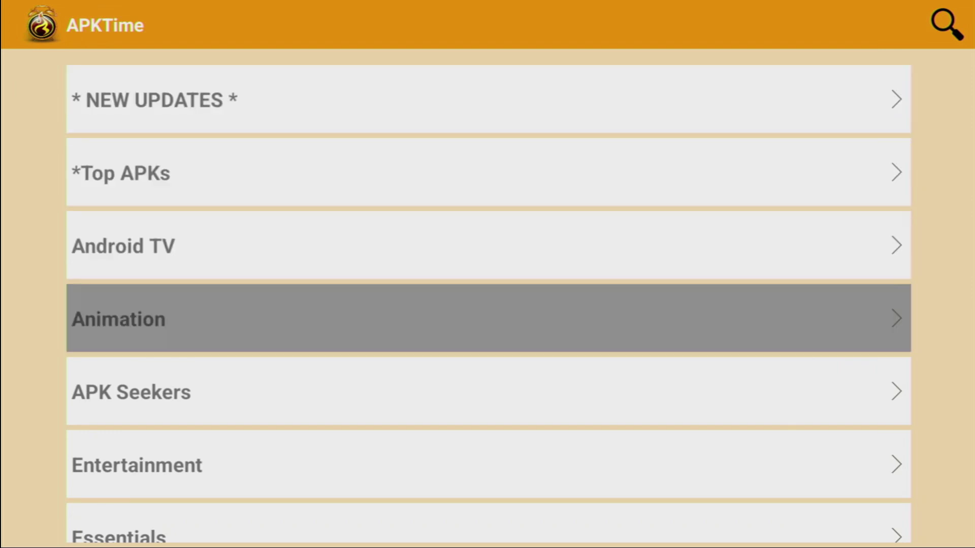